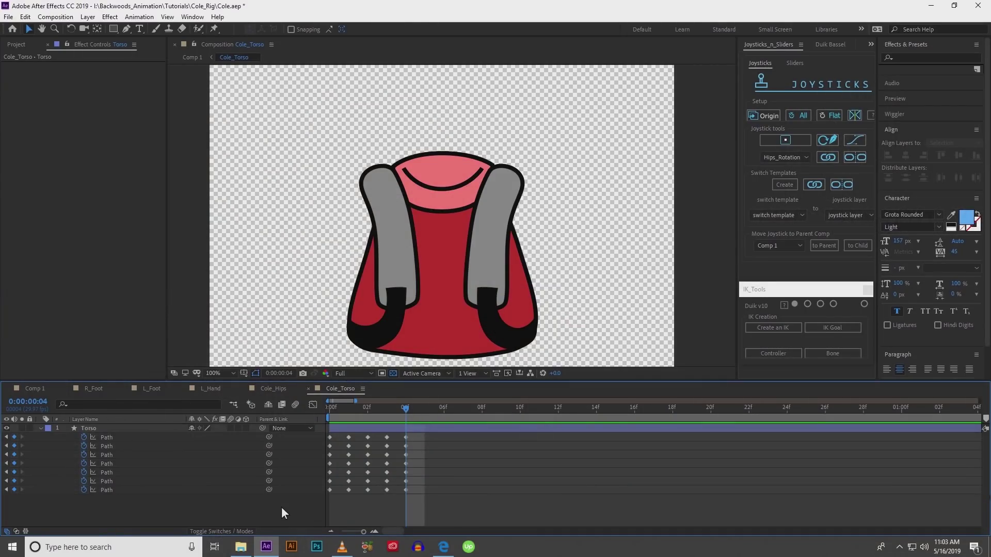
Add a null object over the character's right backpack strap and place a duplicate of it over the opposite strap.
left_click(120, 429)
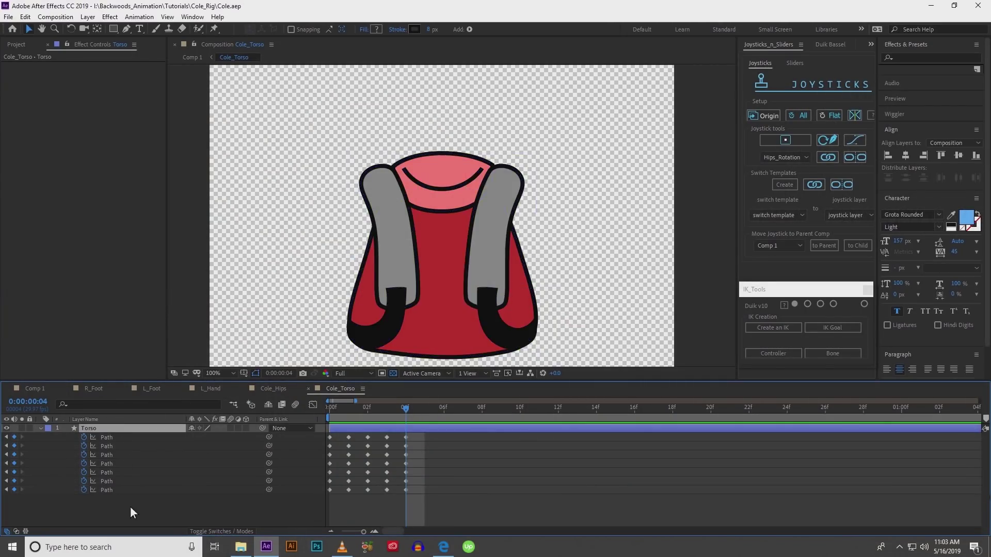
left_click_drag(131, 507, 146, 481)
left_click(146, 484)
left_click(88, 18)
mouse_move(97, 30)
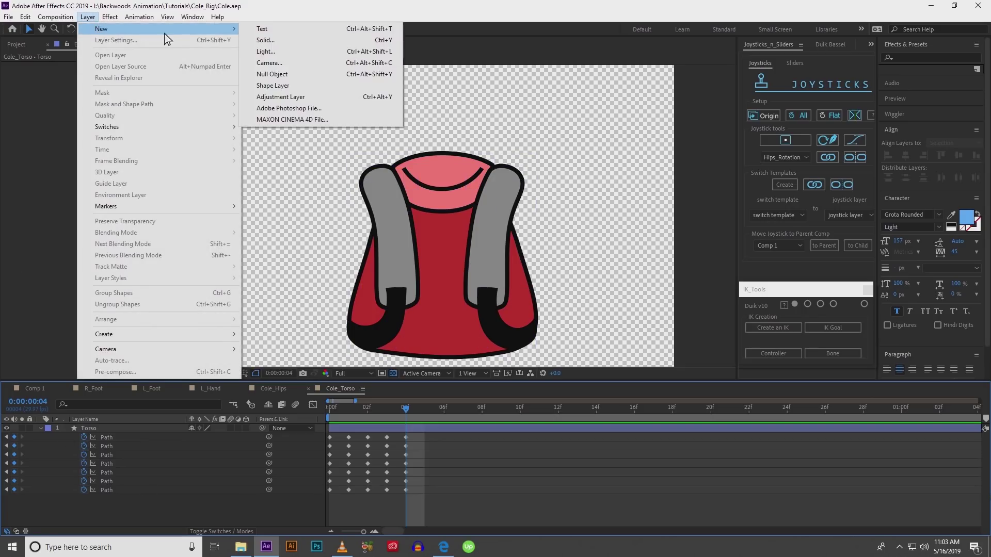
left_click(268, 74)
left_click_drag(446, 266, 412, 233)
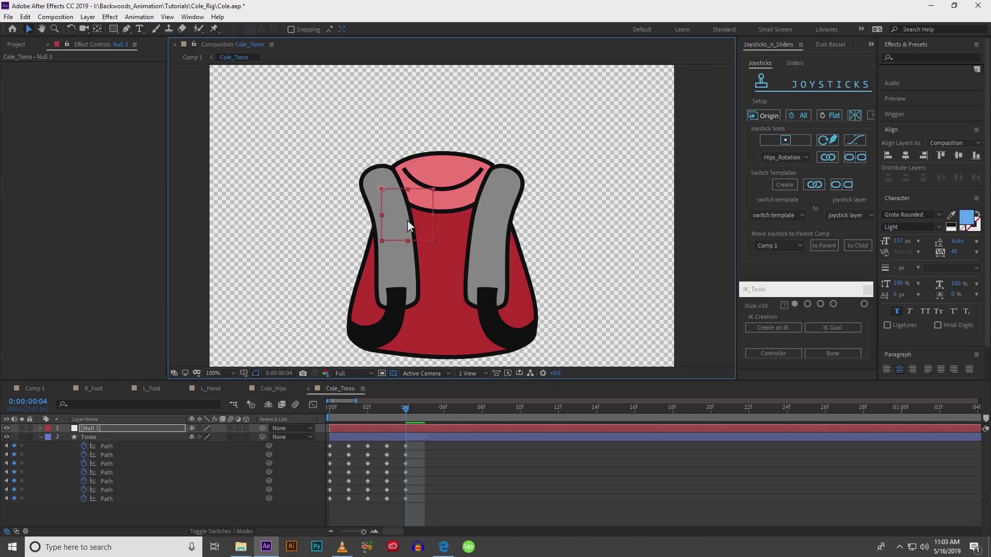
key("ctrl+d")
left_click_drag(406, 218, 525, 209)
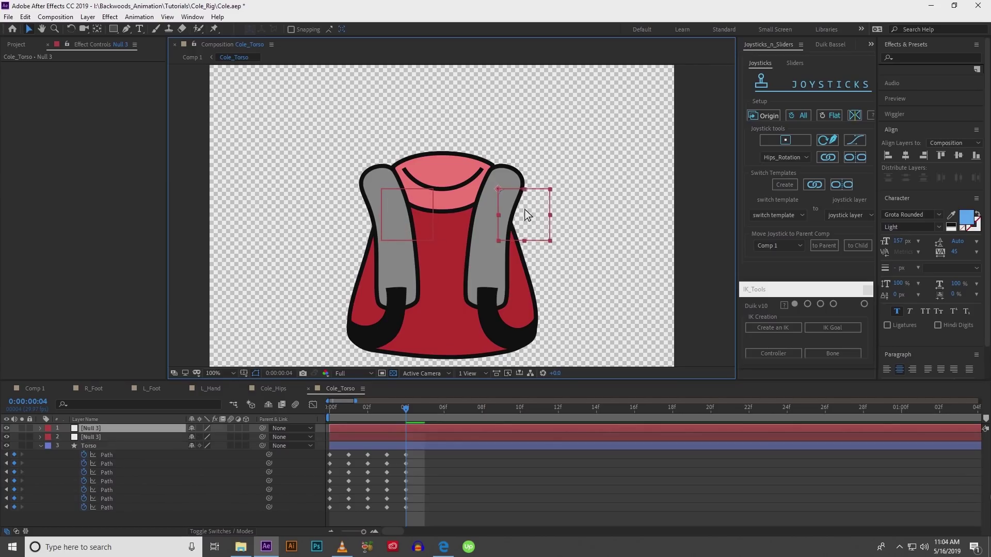
Rename the two null layers R_Shoulder and L_Shoulder to match the straps they sit on.
left_click(125, 437)
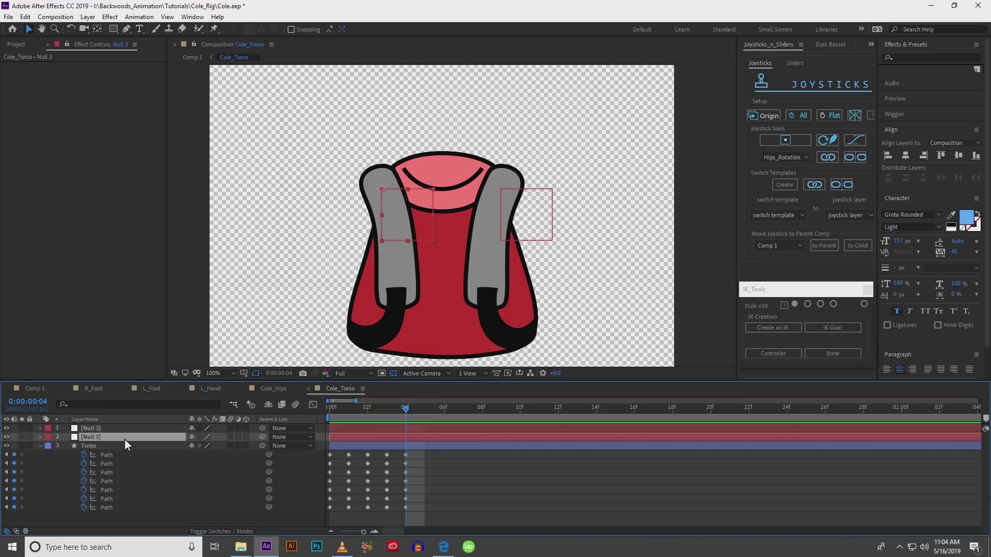
key("Return")
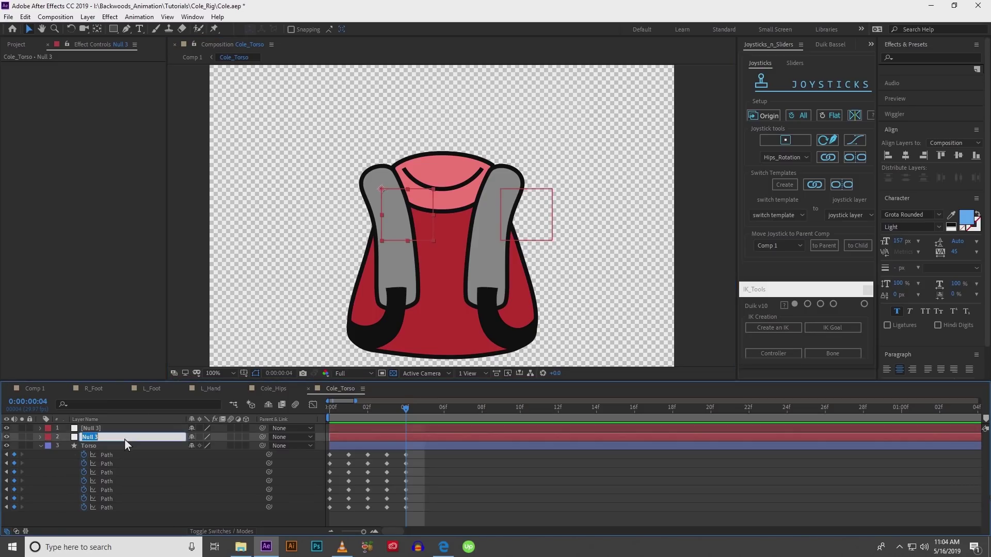
type("R_Shoulder")
left_click(126, 430)
key("Return")
type("L_D")
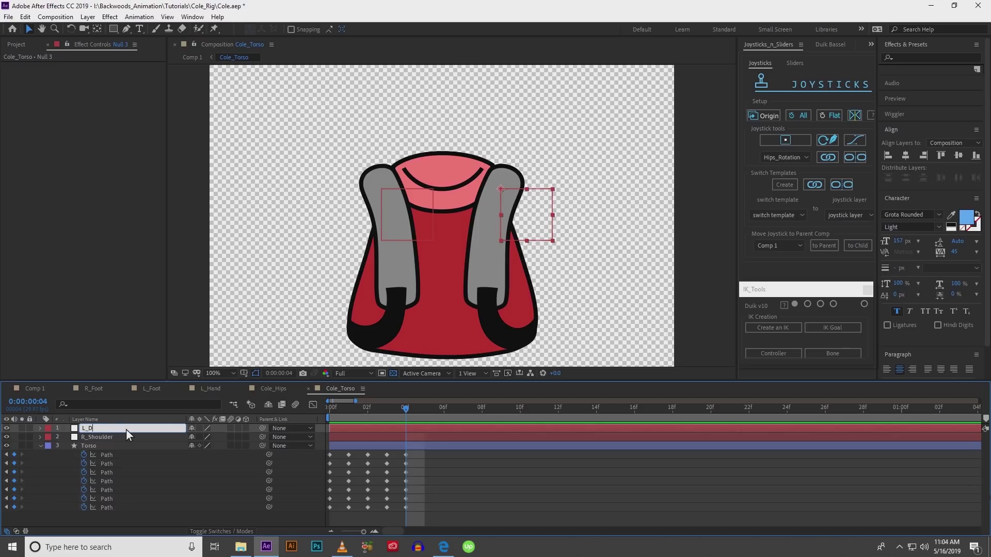
type("houlder")
key("Return")
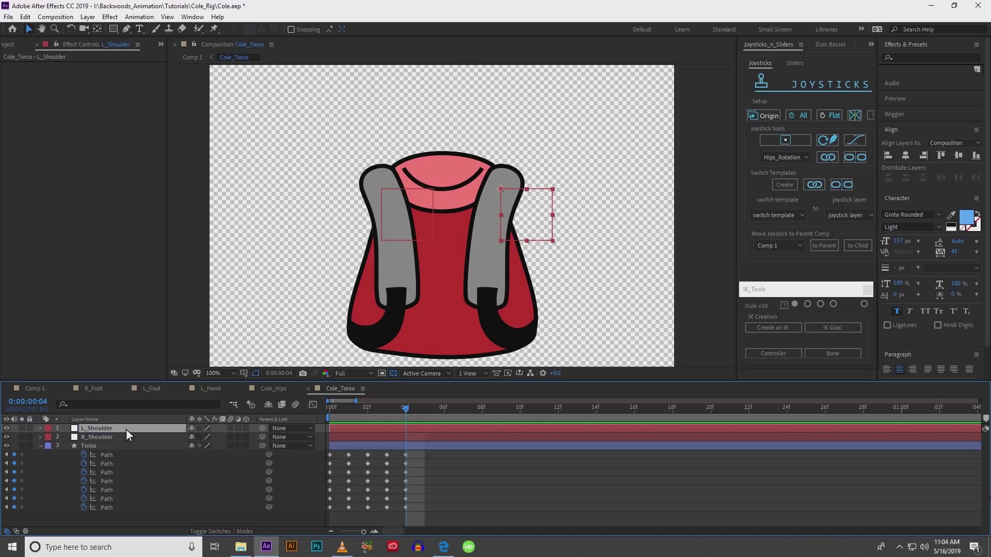
Collapse the Torso layer and set Position keyframes for both shoulder nulls at frame 0.
left_click(68, 447)
left_click(41, 446)
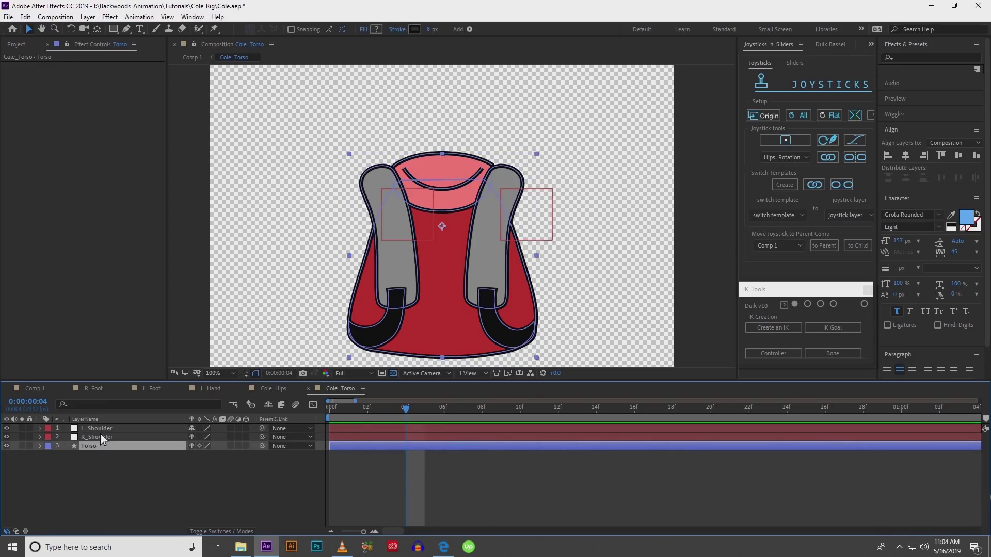
left_click(332, 410)
left_click(153, 432)
left_click(153, 439, "shift")
key("p")
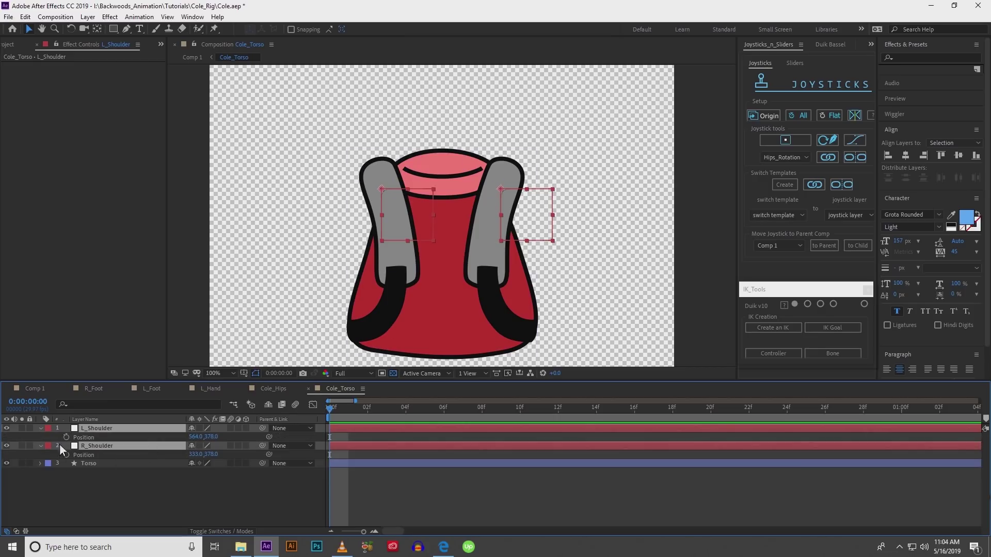
key("alt+shift+p")
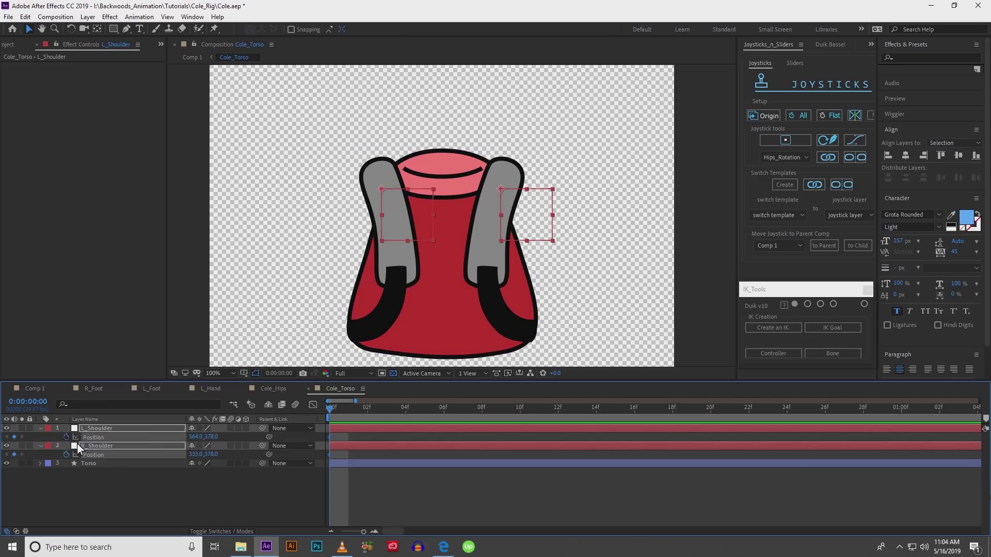
At frame 1, move R_Shoulder horizontally to about X 385 and L_Shoulder to about X 521.
left_click(340, 410)
left_click(280, 493)
left_click_drag(403, 213, 406, 213)
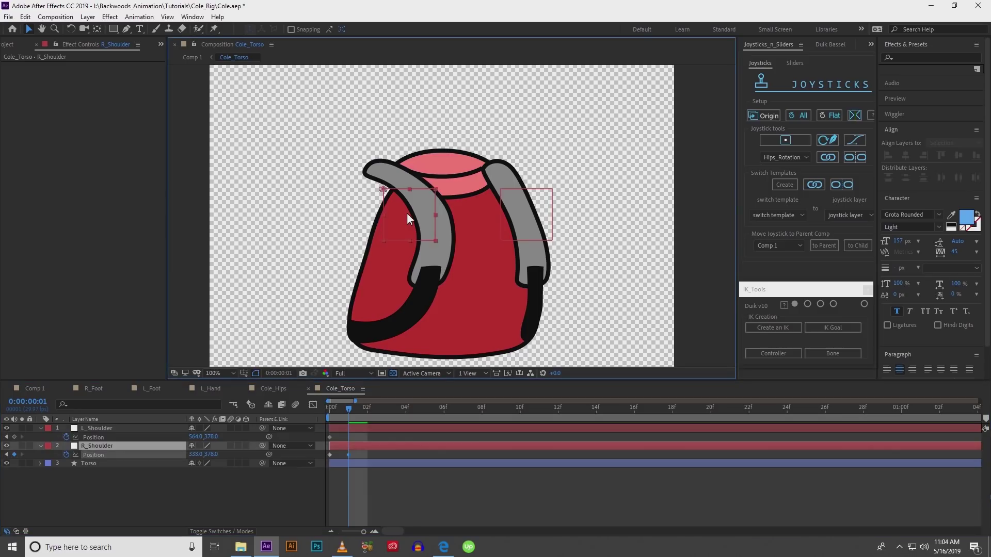
left_click_drag(512, 207, 489, 205)
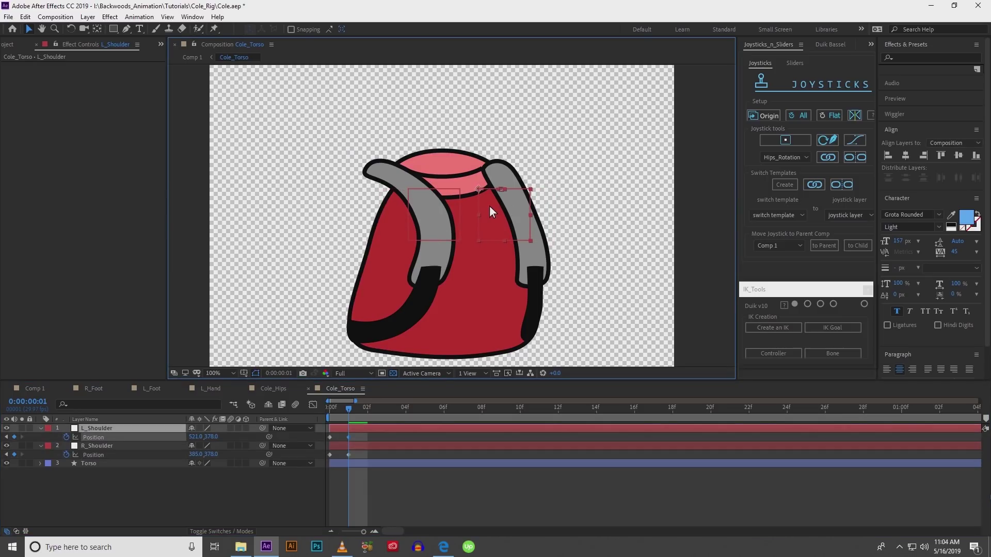
Copy the frame 1 Position keyframes of both shoulder nulls to frame 2.
left_click_drag(349, 408, 364, 410)
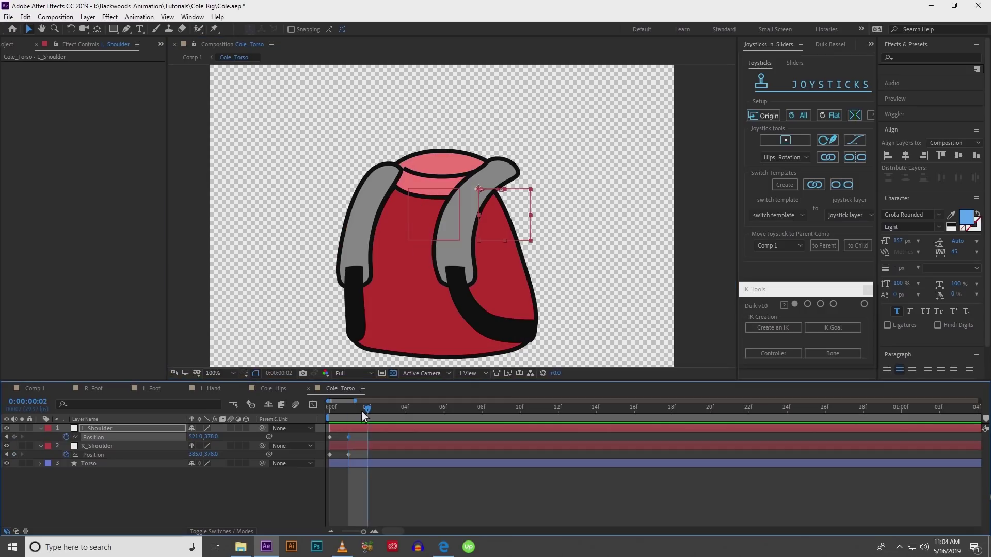
key("ctrl+v")
left_click(349, 456)
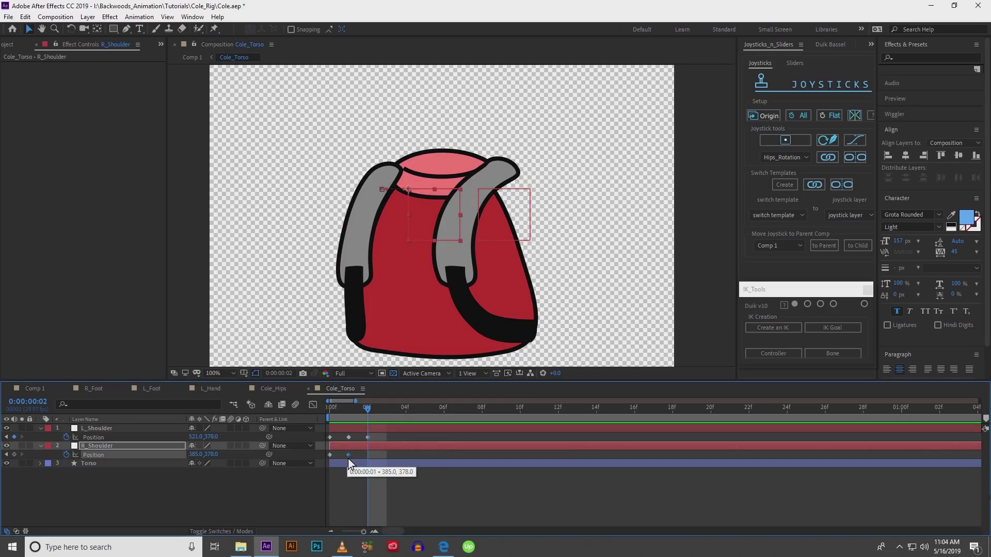
key("ctrl+c")
key("ctrl+v")
Copy the frame 0 Position keyframes of L_Shoulder and R_Shoulder to frame 3.
left_click(380, 411)
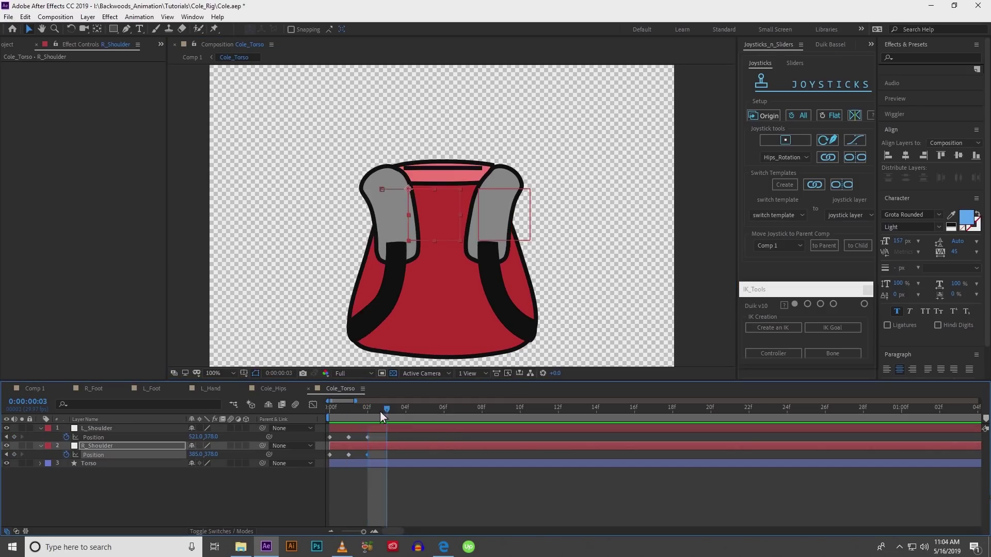
left_click(331, 437)
key("ctrl+c")
key("ctrl+v")
left_click(331, 455)
key("ctrl+c")
key("ctrl+v")
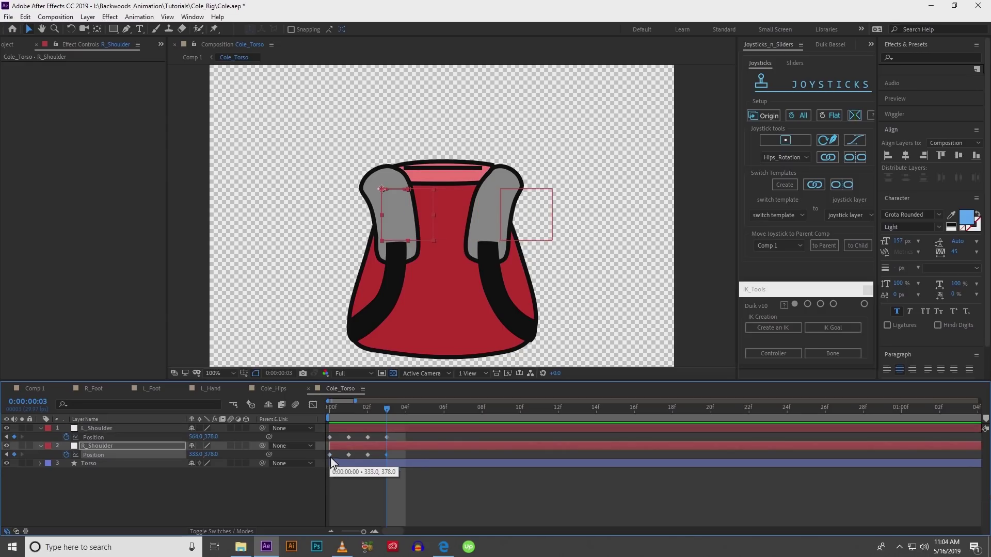
Raise both shoulder nulls together to about Y 358 at frame 3.
left_click(362, 426)
left_click(375, 446)
left_click(376, 432, "shift")
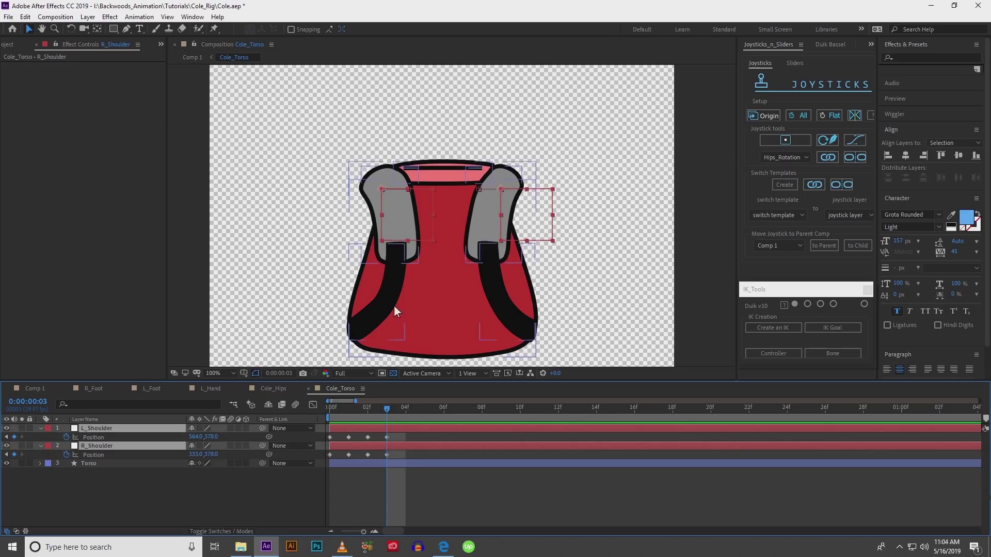
left_click(404, 192)
key("ctrl+shift+Up")
left_click_drag(405, 229, 405, 218)
At frame 4, lower both shoulder nulls together to about Y 416.
left_click_drag(388, 412, 406, 413)
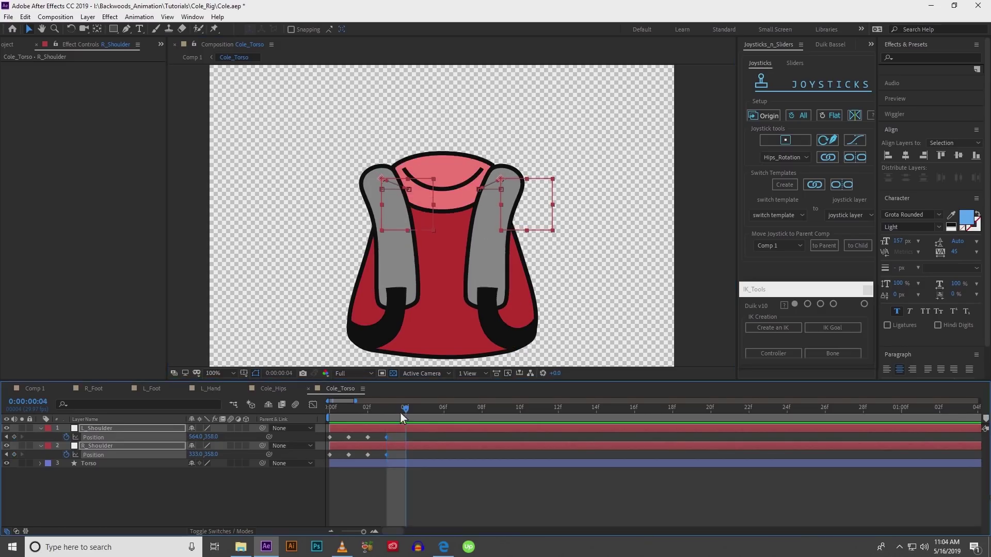
left_click_drag(394, 209, 395, 239)
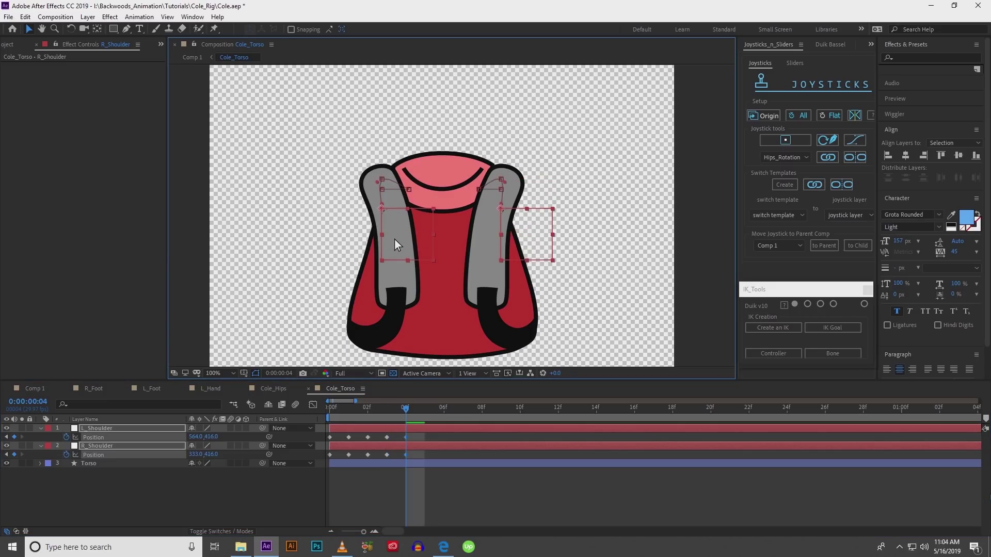
left_click(233, 518)
Create a joystick controller named Torso_Rotate from both shoulder nulls and the Torso layer.
left_click(139, 419)
left_click(140, 428)
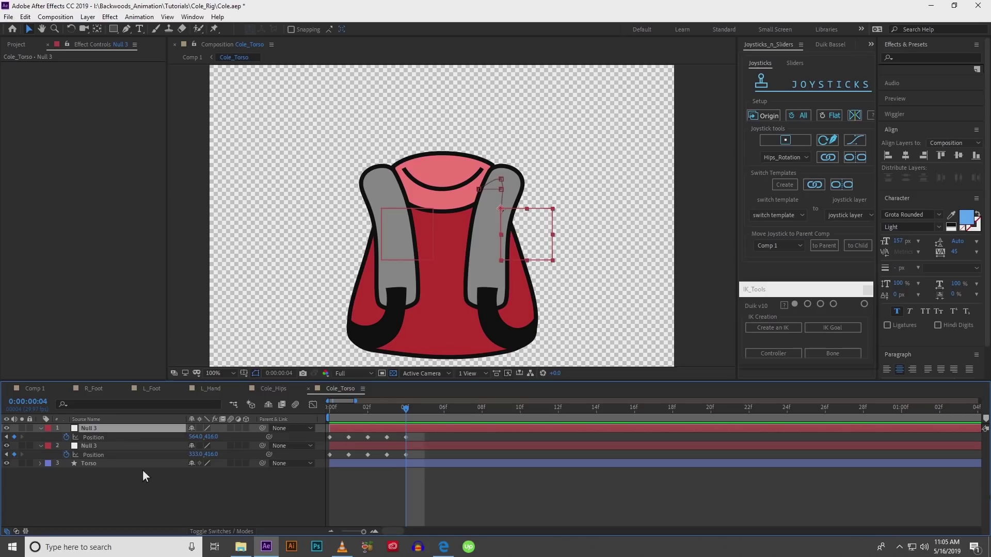
left_click(144, 464, "shift")
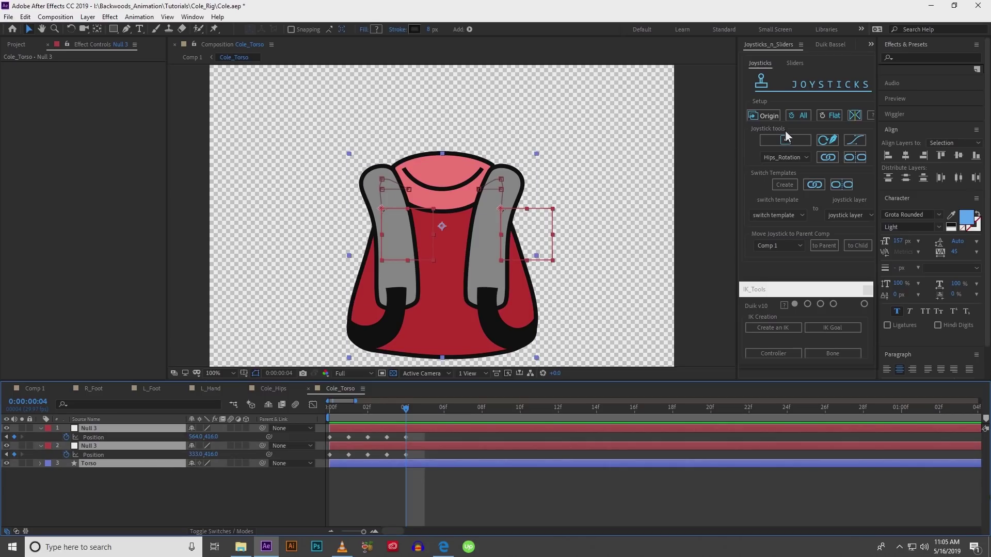
left_click(788, 140)
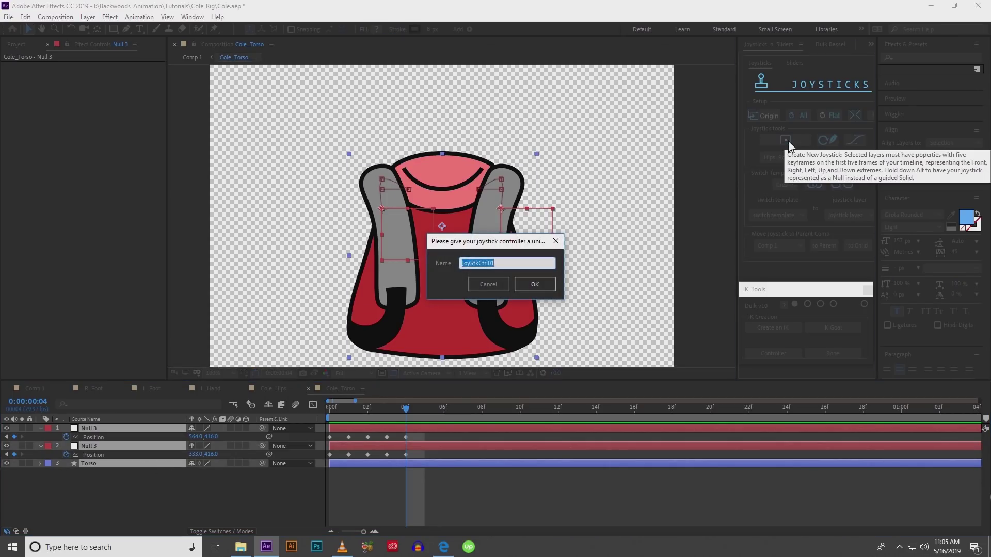
type("Torso_Rotate")
key("Return")
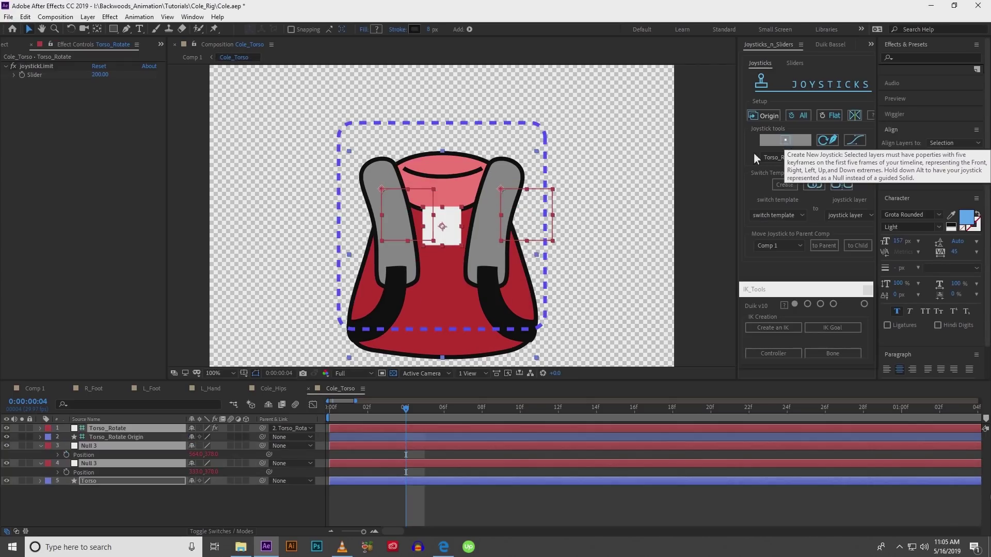
left_click(170, 499)
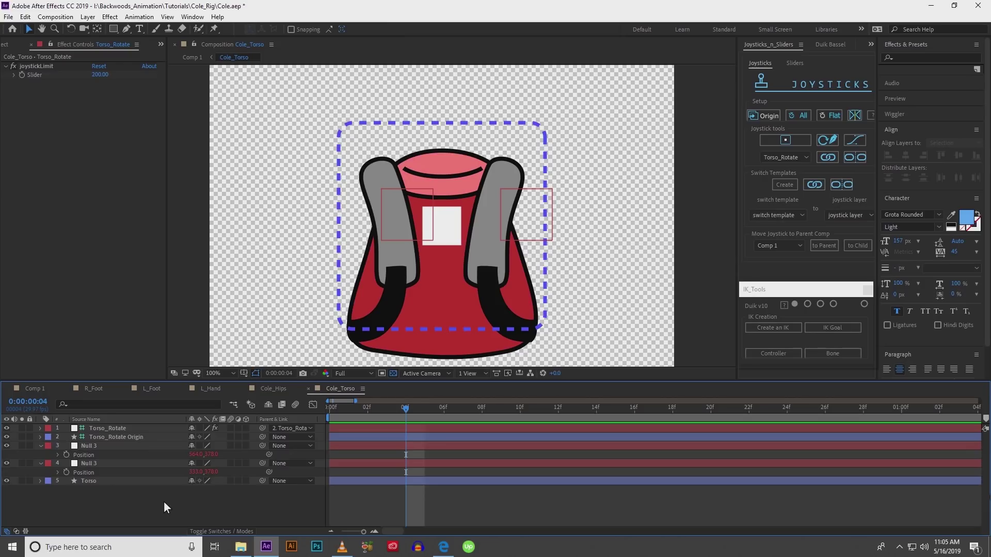
Try to move the Torso_Rotate Origin layer from Cole_Torso to the parent composition Comp 1.
left_click(33, 387)
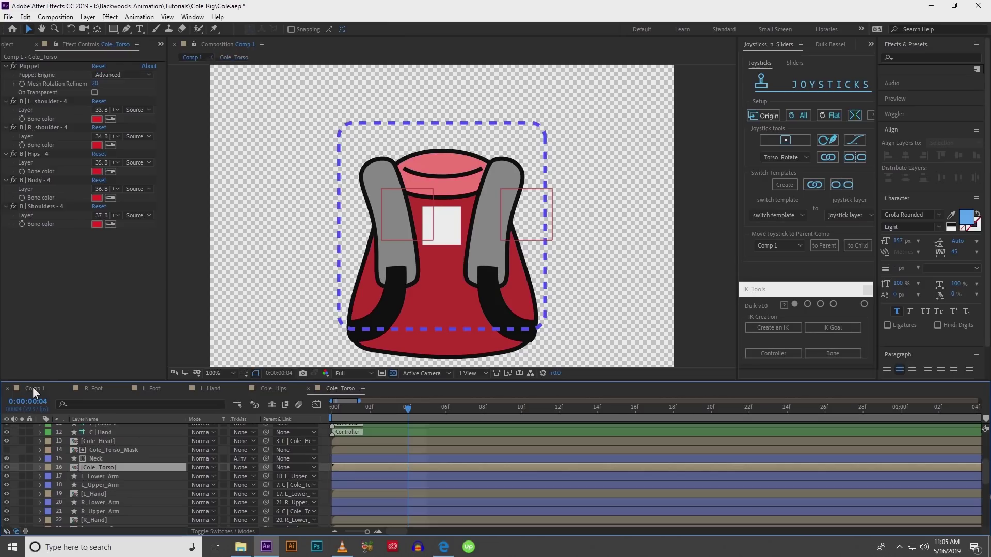
key("v")
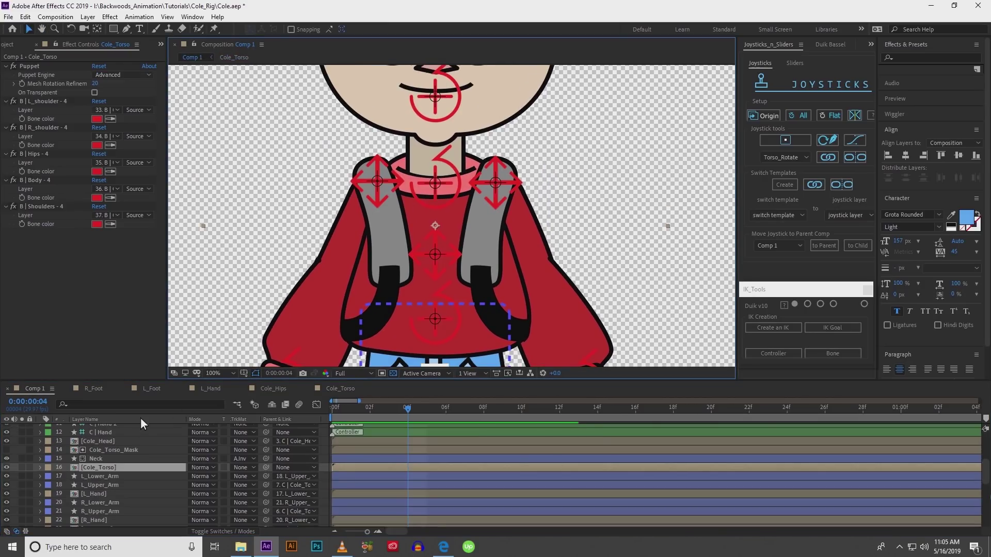
left_click(342, 386)
left_click(112, 437)
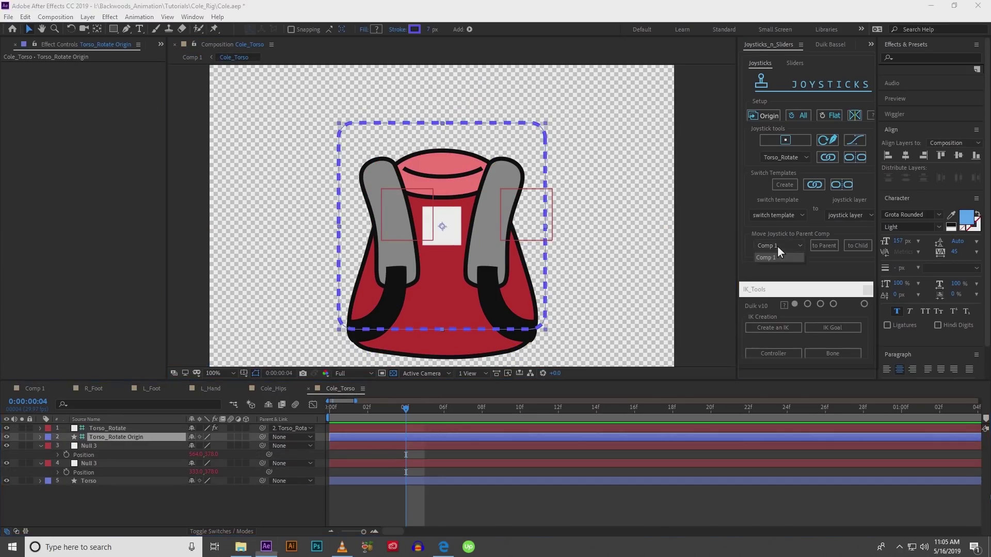
left_click(828, 245)
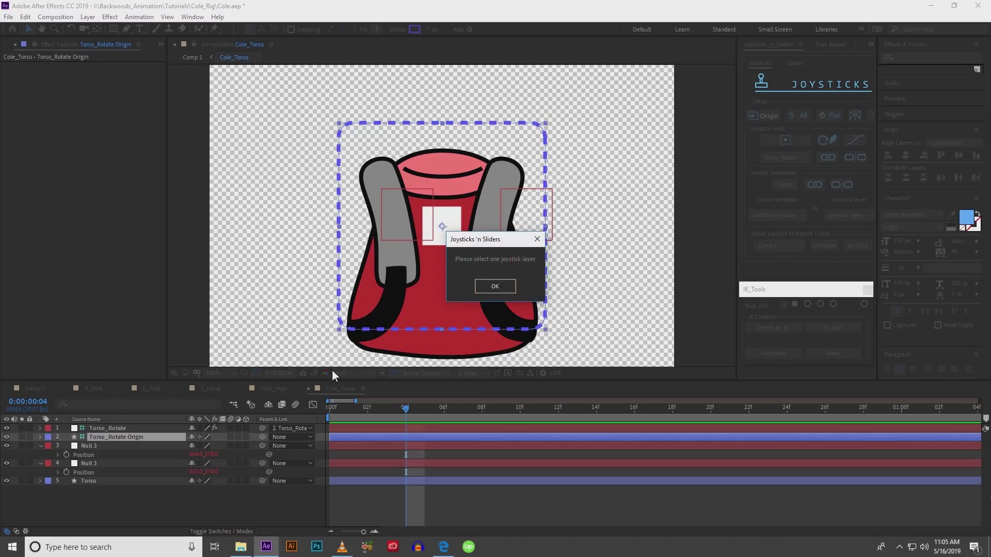
left_click(486, 286)
Move the Torso_Rotate joystick layer to the parent composition Comp 1 and open that composition.
left_click(170, 429)
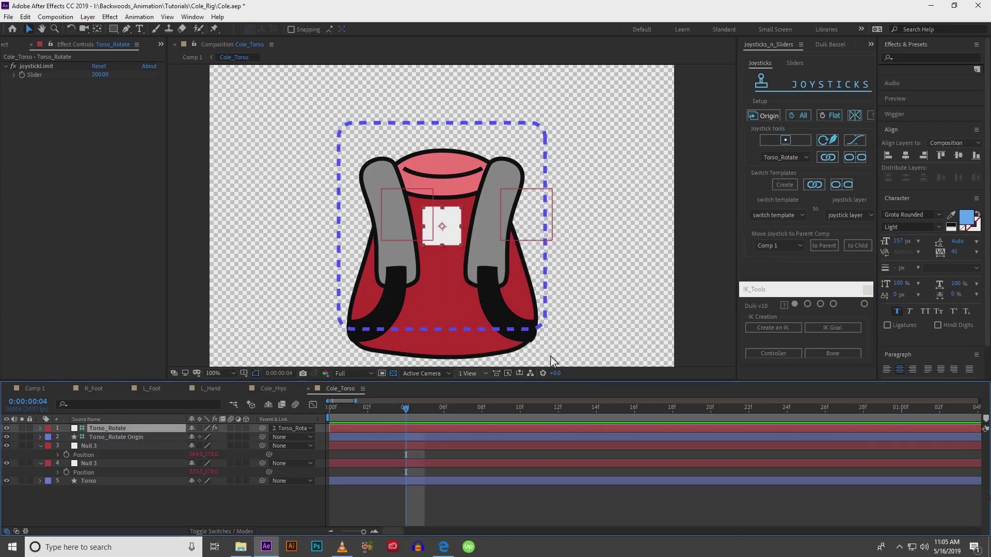
left_click(826, 245)
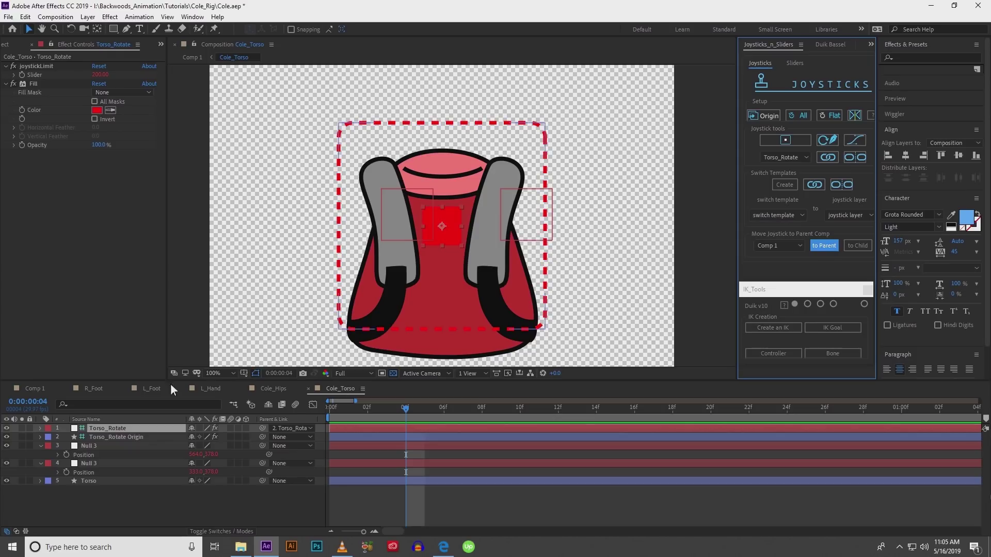
left_click(44, 388)
Center the Torso_Rotate Origin frame horizontally and vertically in Comp 1 over the character's torso.
scroll(327, 263, "down", 2)
scroll(353, 237, "up", 1)
scroll(295, 225, "down", 2)
key("v")
left_click(282, 168)
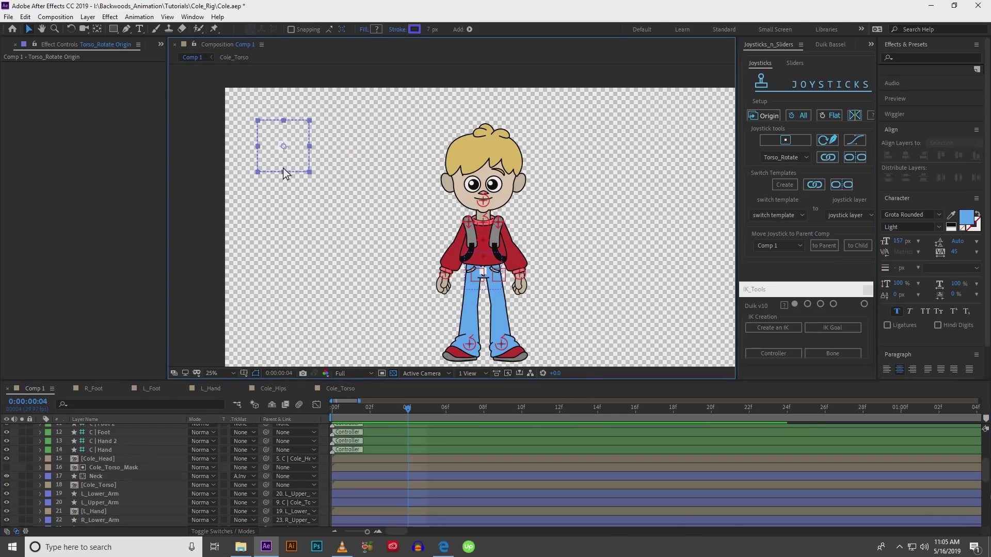
left_click_drag(284, 148, 290, 150)
left_click(393, 183)
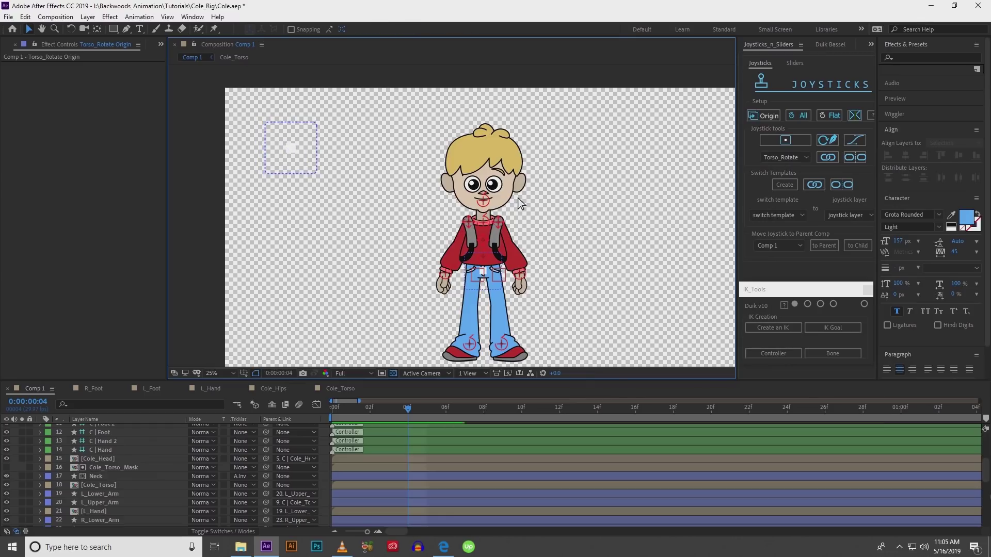
left_click(280, 152)
left_click(907, 156)
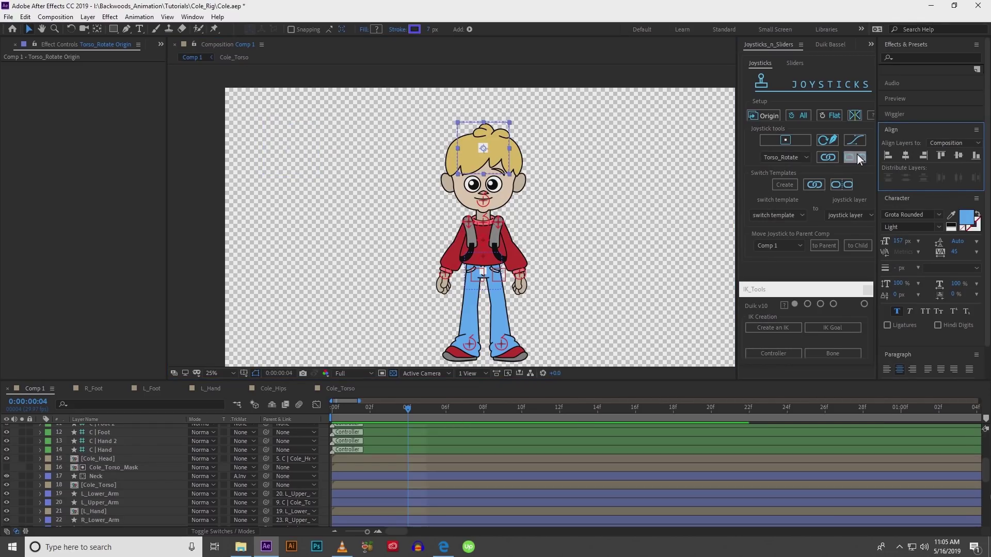
left_click(958, 156)
scroll(559, 237, "up", 4)
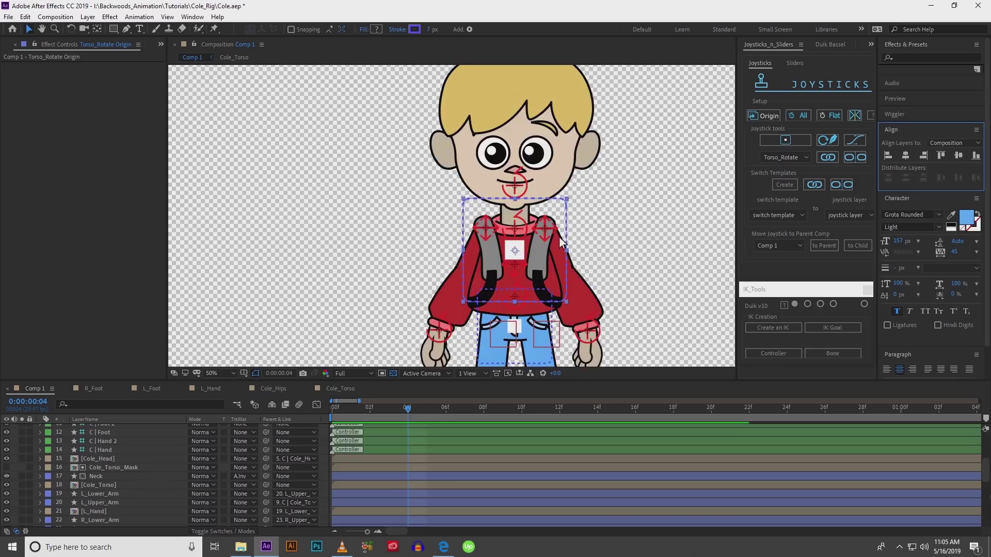
Nudge the Torso_Rotate Origin frame slightly downward on the character's torso.
left_click_drag(506, 228, 368, 129)
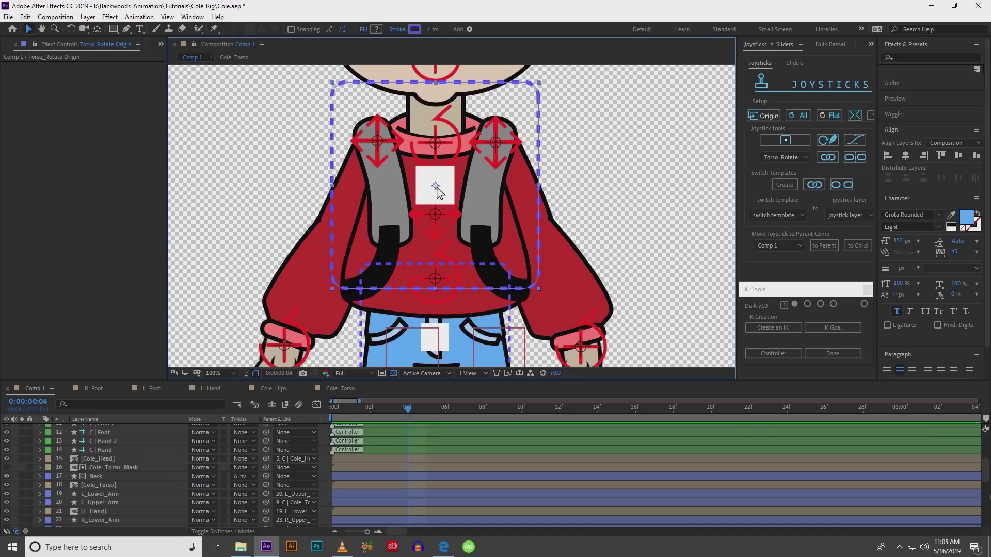
left_click_drag(437, 185, 437, 196)
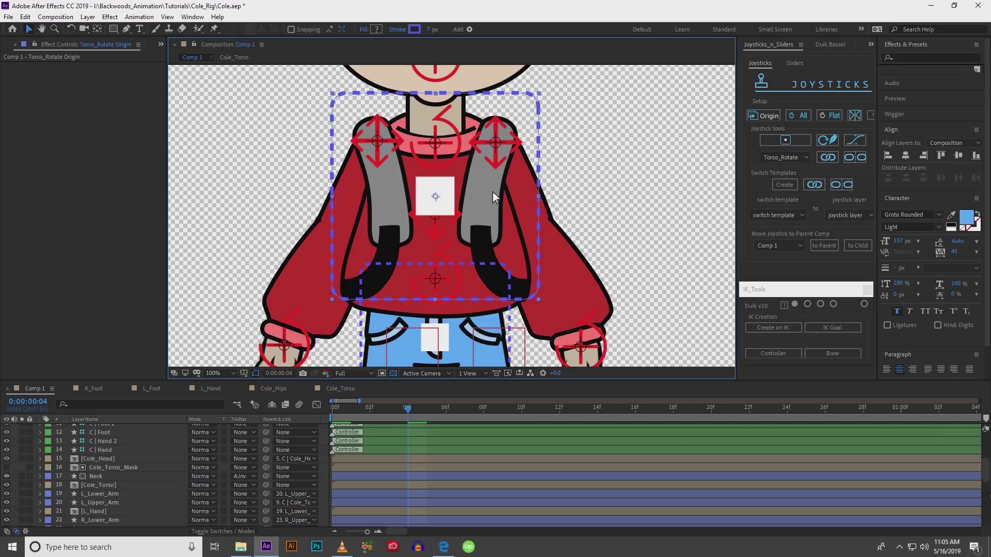
Test the Torso_Rotate joystick by moving it sideways within its frame.
scroll(119, 442, "up", 5)
left_click(117, 430)
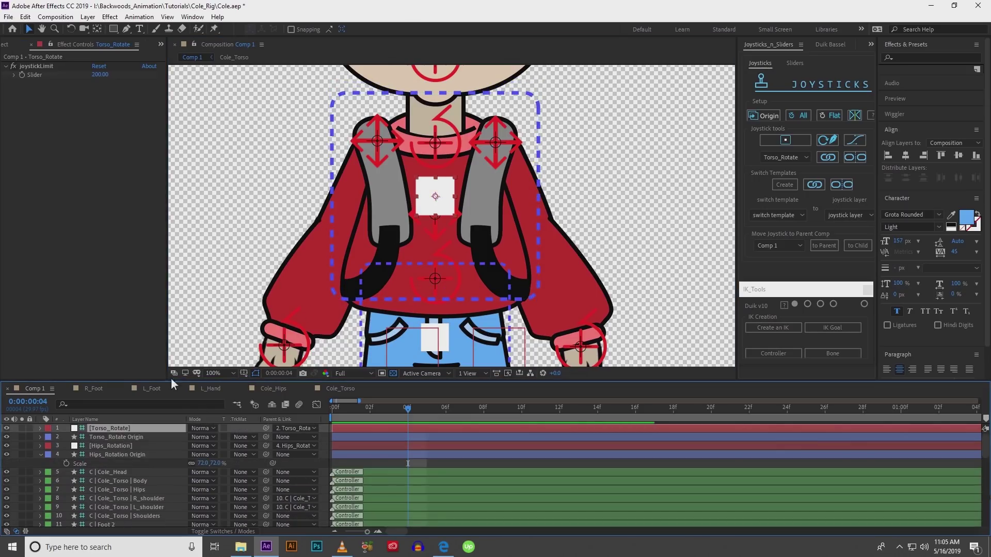
left_click_drag(437, 208, 424, 187)
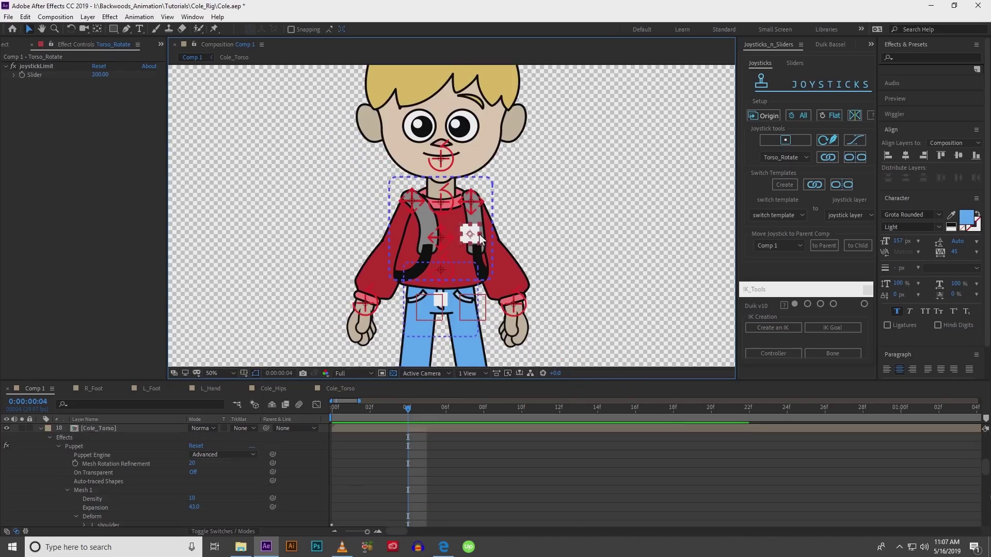
left_click_drag(473, 238, 436, 238)
key("ctrl+z")
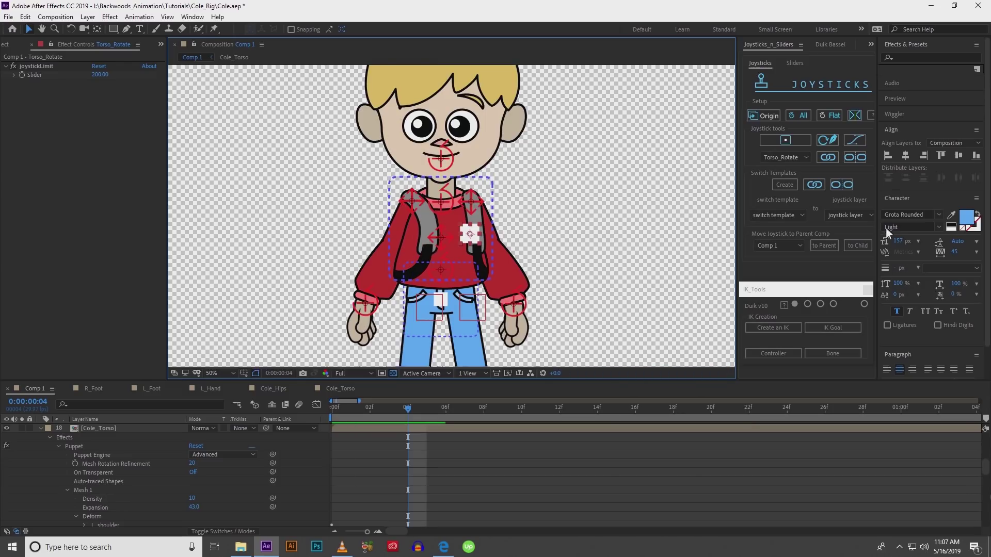
Center the Torso_Rotate joystick horizontally in the composition and collapse the Cole_Torso layer's properties.
left_click(905, 154)
scroll(449, 211, "up", 2)
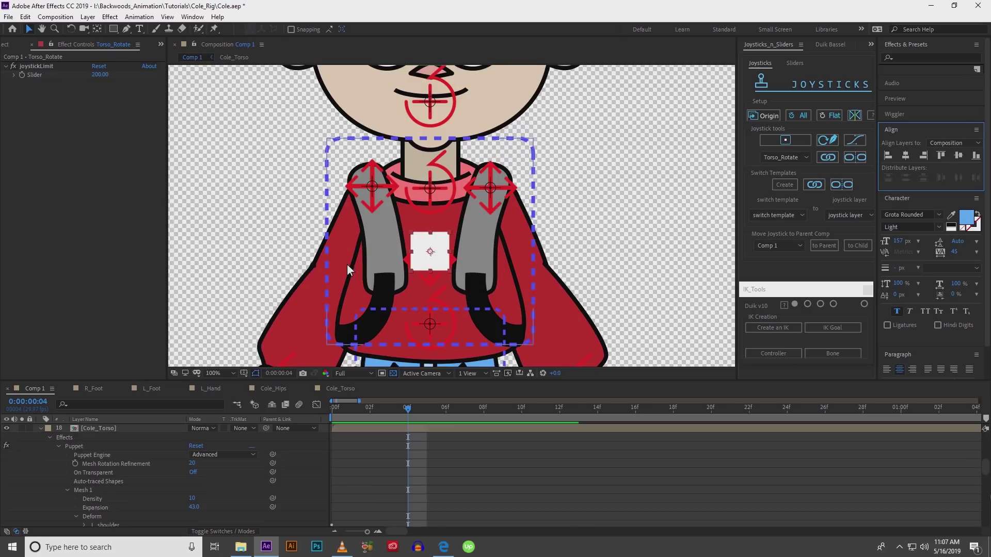
left_click(41, 428)
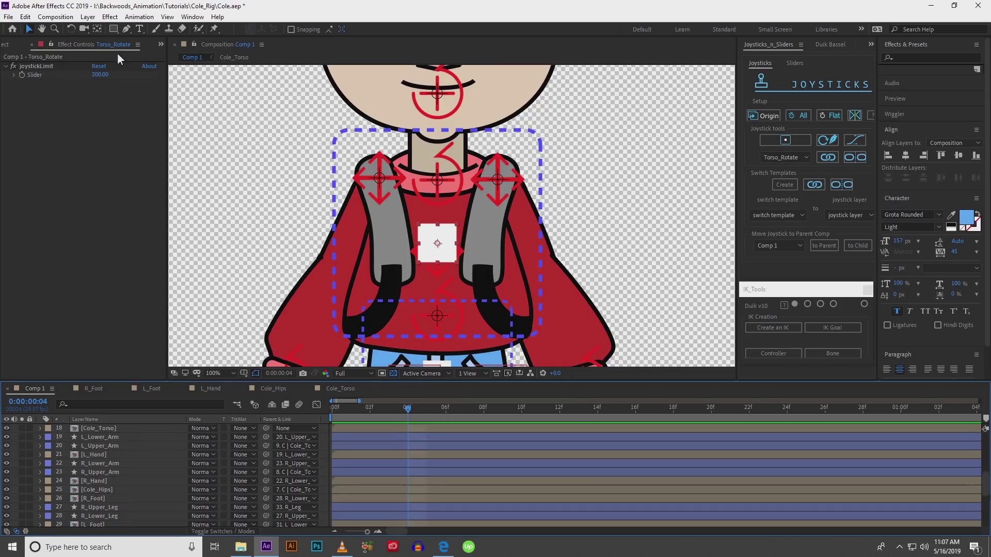
Add a null object to Comp 1 and place its anchor on the character's left shoulder controller.
left_click(88, 17)
mouse_move(205, 29)
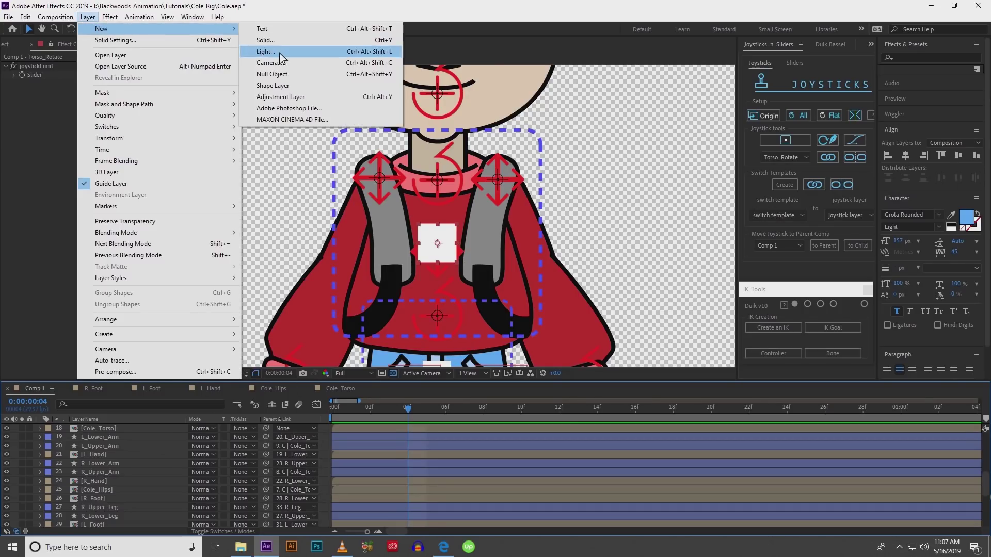
left_click(272, 74)
left_click_drag(463, 247, 519, 206)
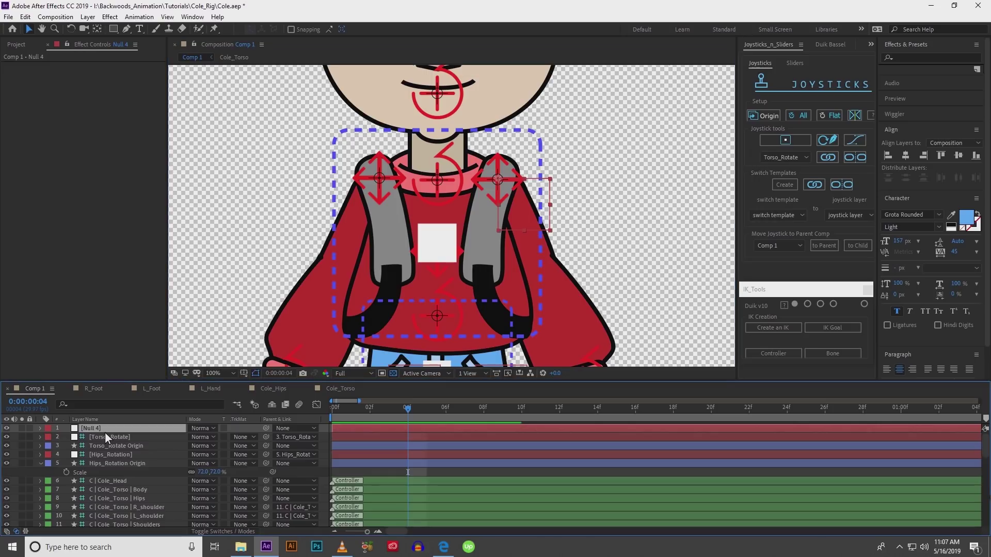
Duplicate the new null and rename the copy L_Shoulder.
key("ctrl+d")
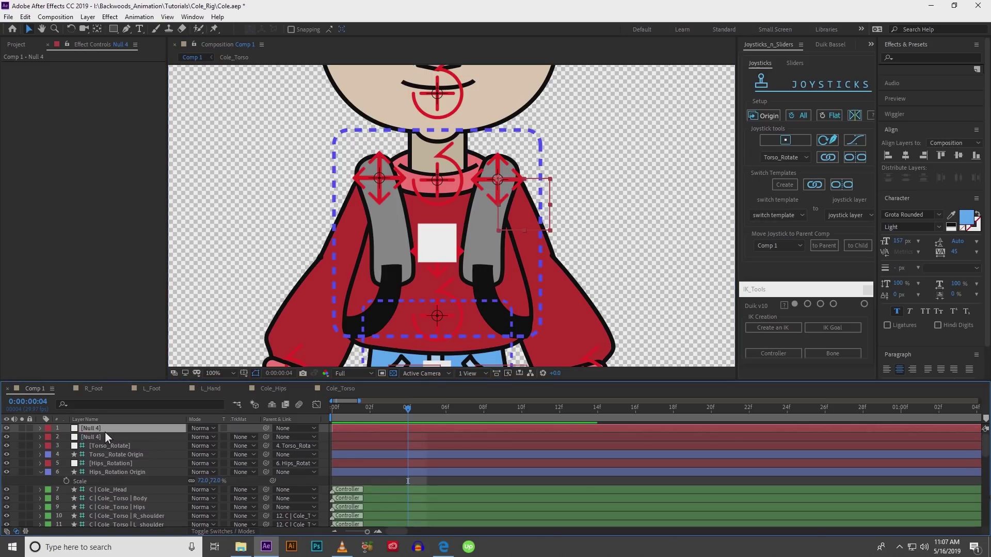
key("Return")
type("L_Shoulder")
key("Return")
Rename the other null R_Shoulder and place its anchor on the character's right shoulder controller.
left_click(105, 435)
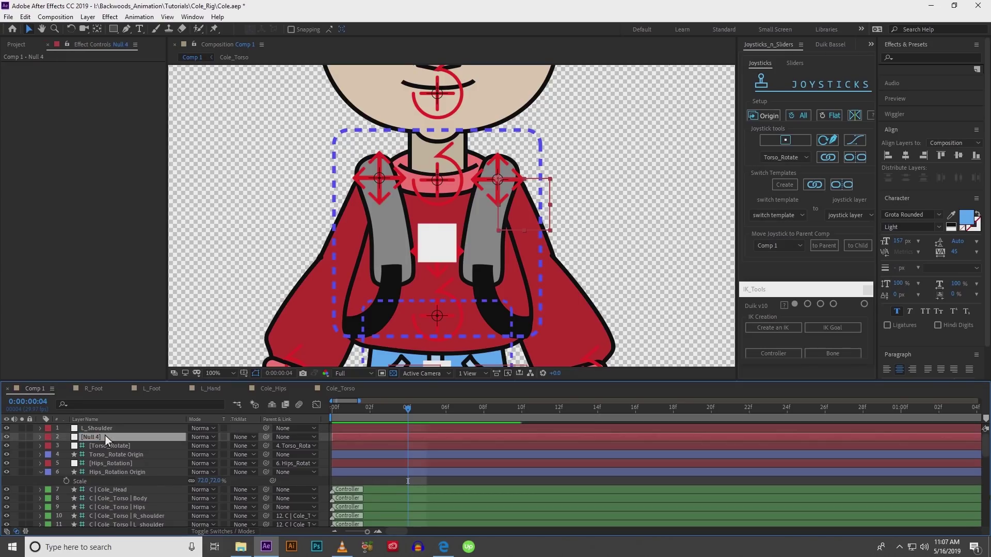
key("Return")
type("R_Shoulder")
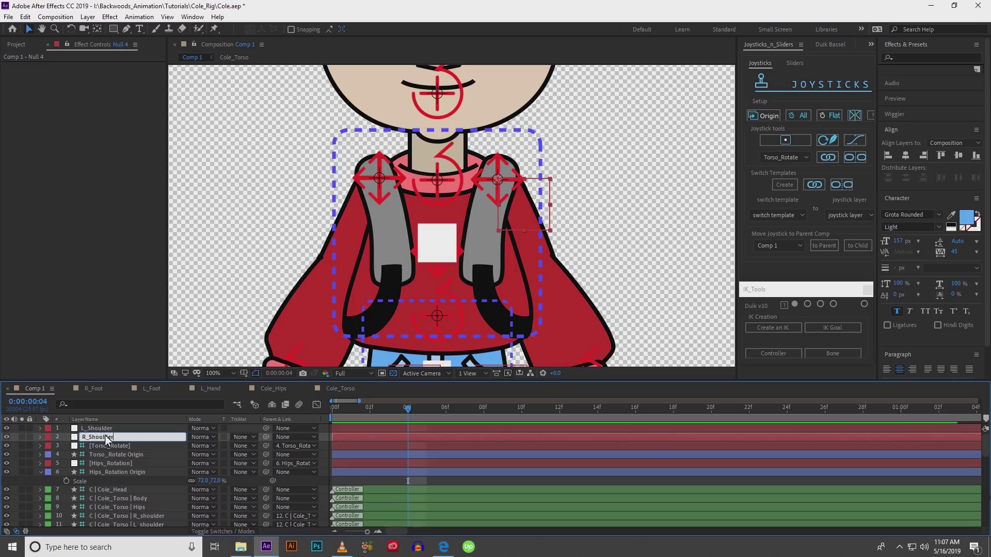
key("Return")
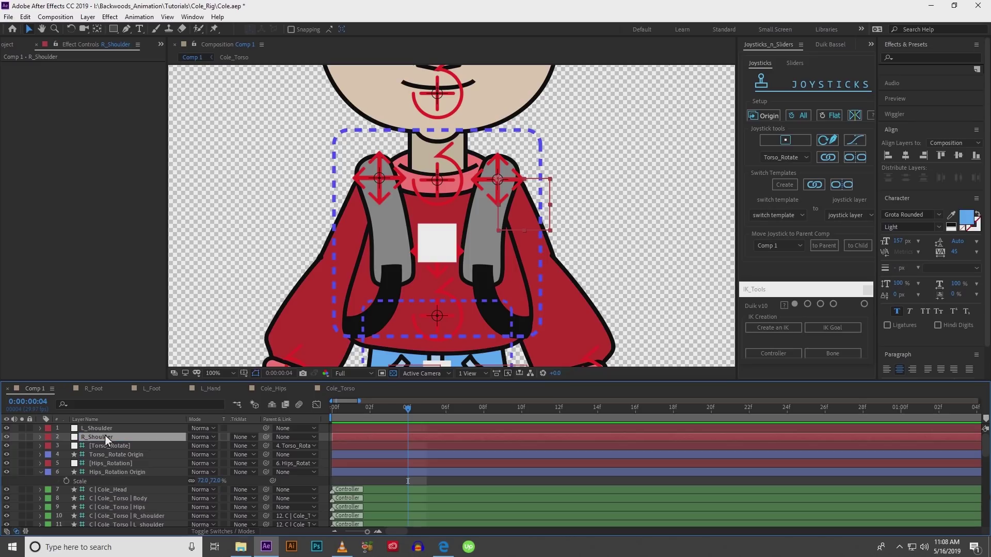
left_click_drag(524, 206, 393, 203)
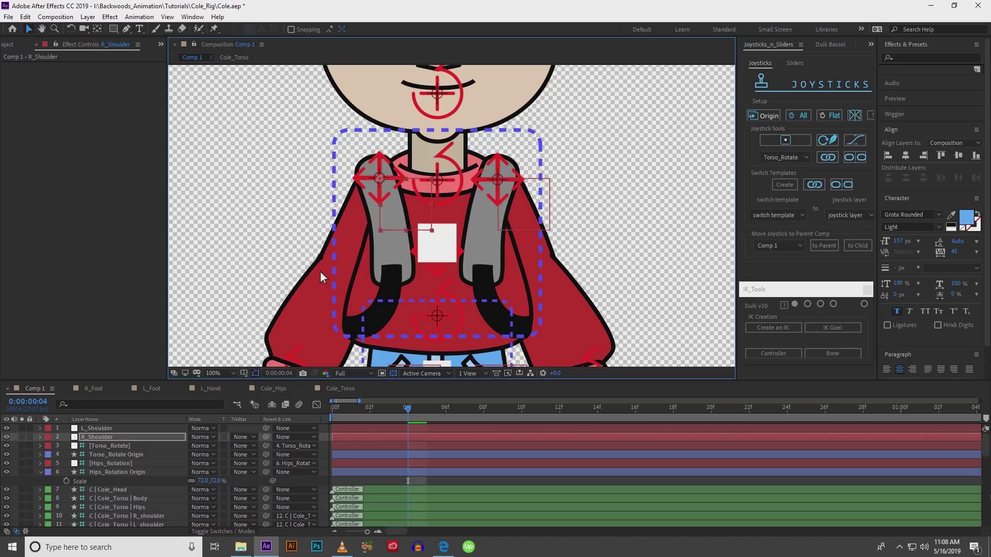
Parent the L_Shoulder null to C | Cole_Torso | L_shoulder and the R_Shoulder null to C | Cole_Torso | R_shoulder.
left_click(136, 428)
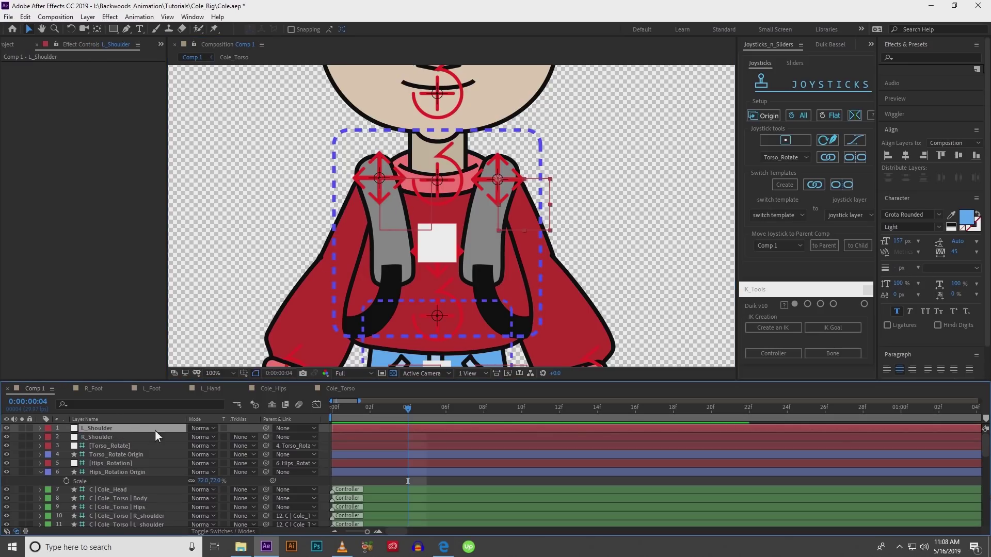
left_click(201, 429)
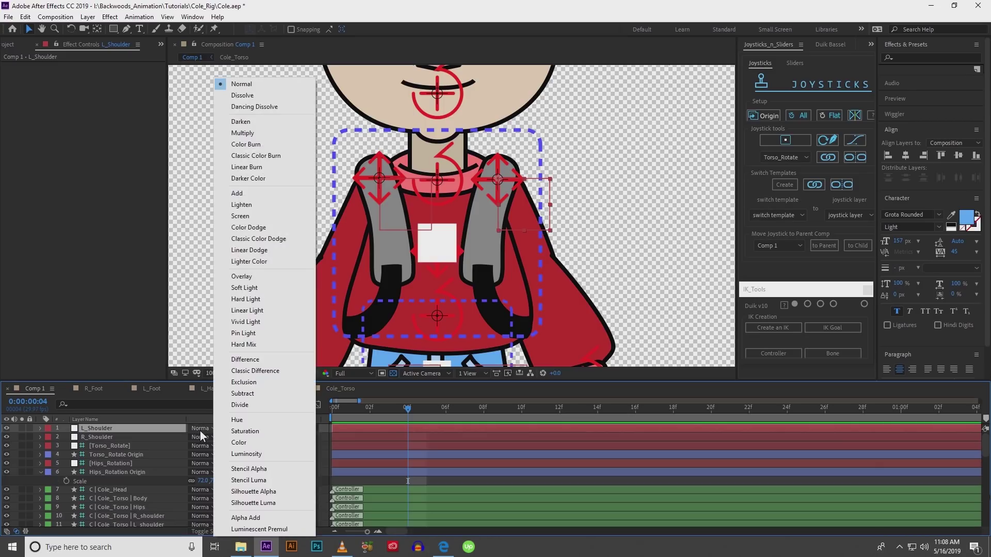
left_click(116, 437)
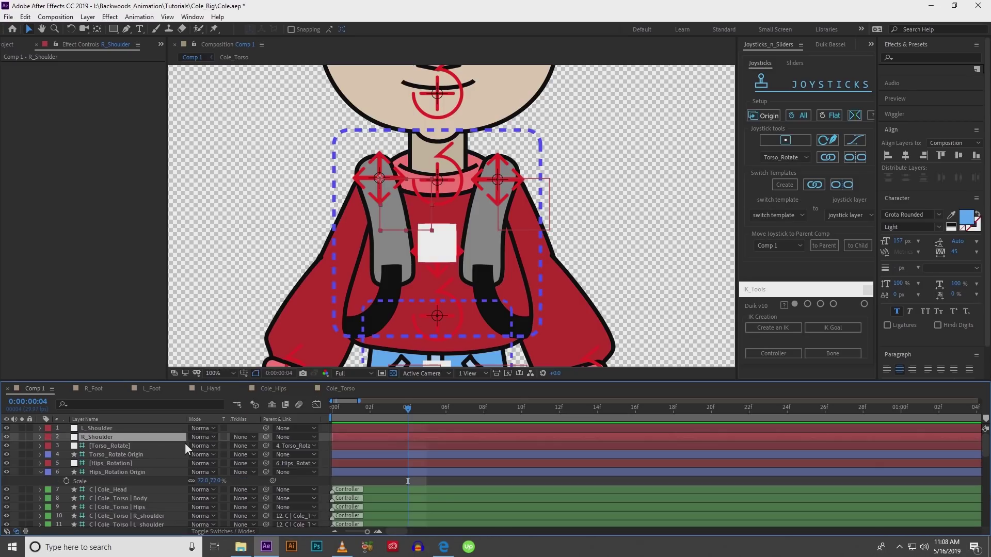
left_click(237, 533)
left_click(137, 428)
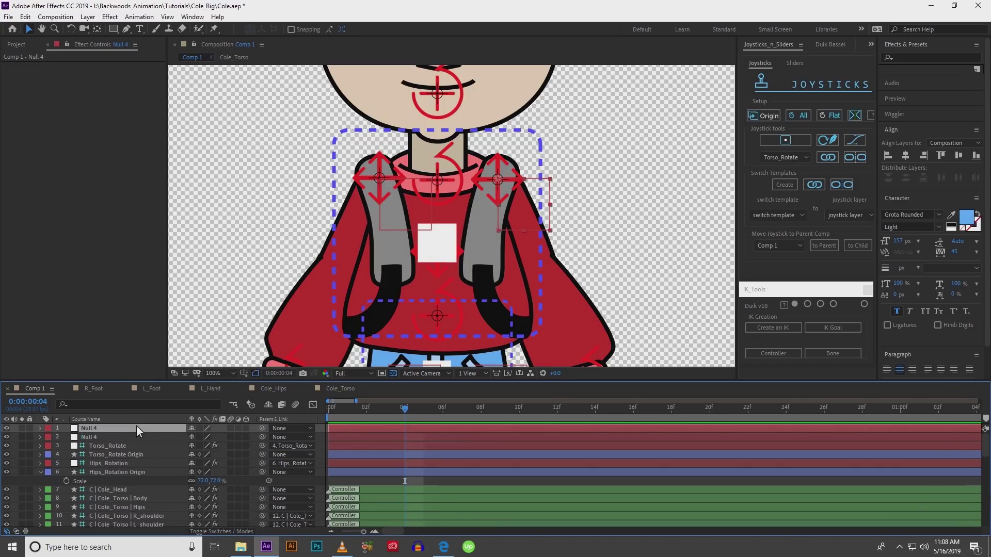
left_click(284, 430)
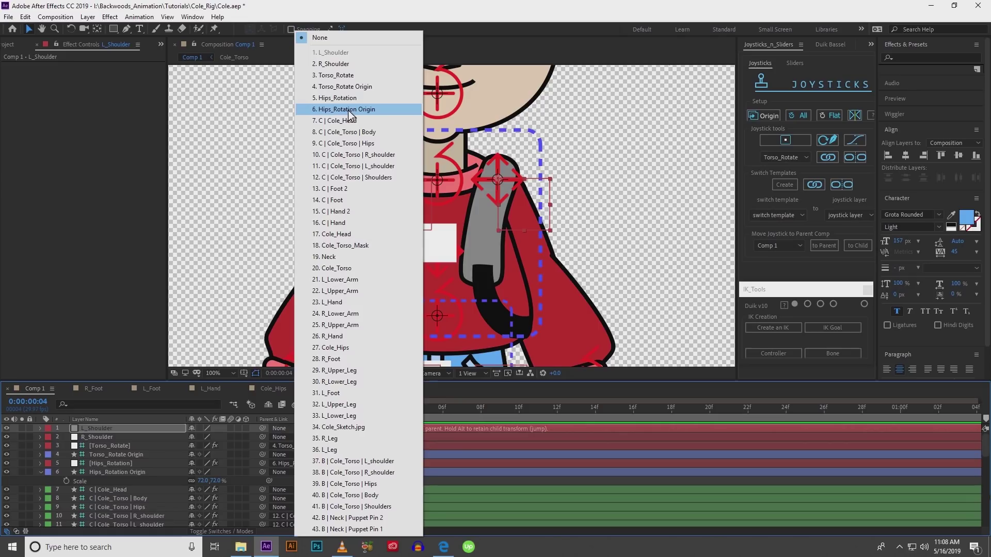
left_click(353, 167)
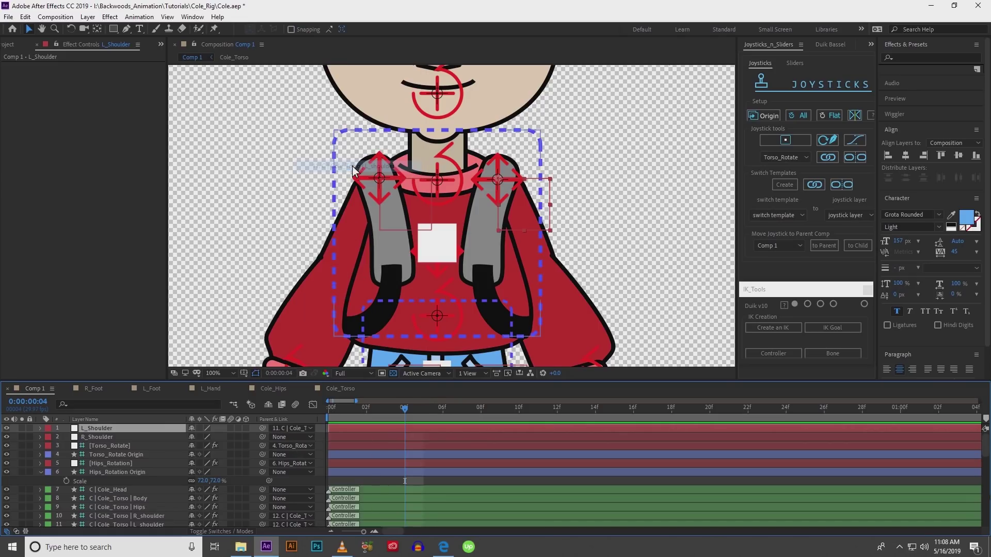
left_click(148, 438)
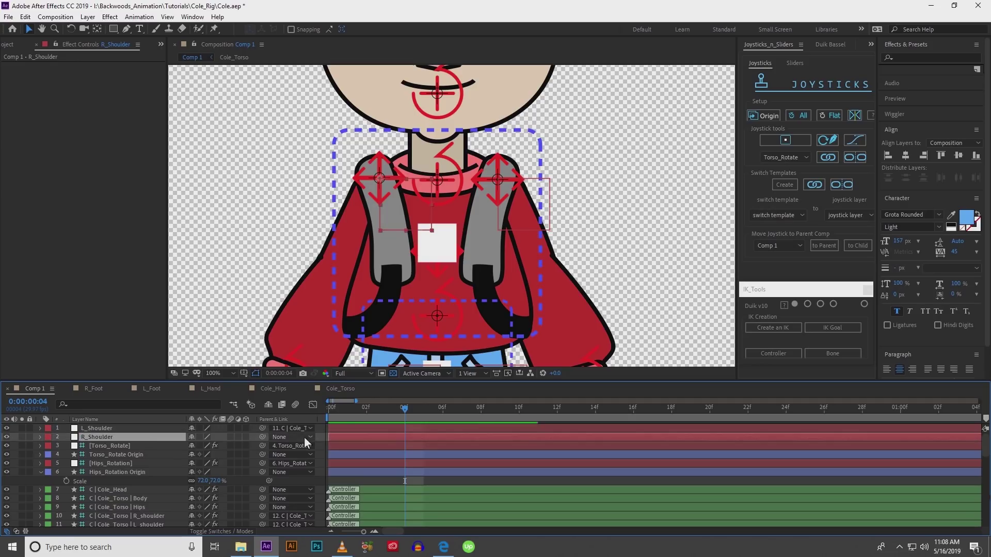
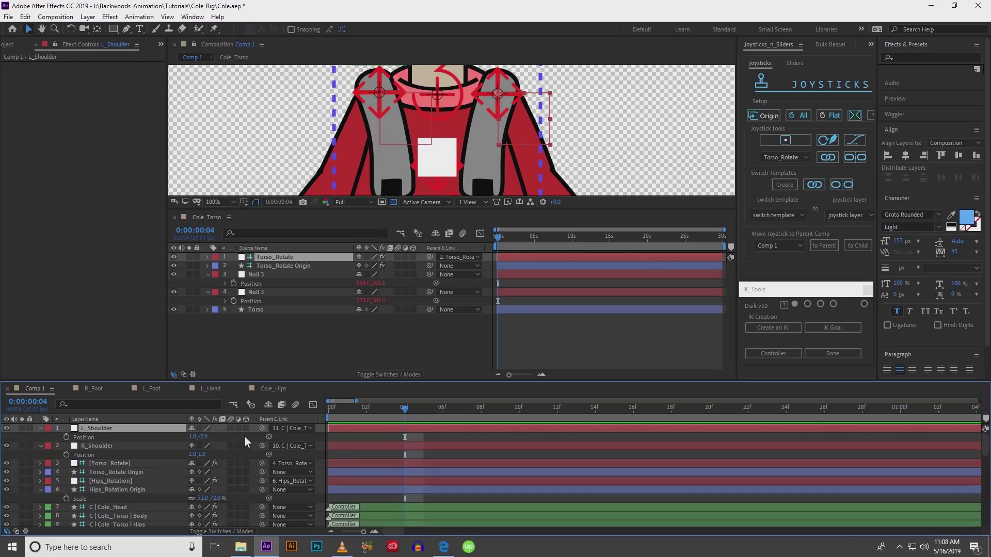
Show layer names in the Cole_Torso timeline and link Comp 1's L_Shoulder position to the L_Shoulder position in Cole_Torso.
left_click_drag(268, 437, 263, 364)
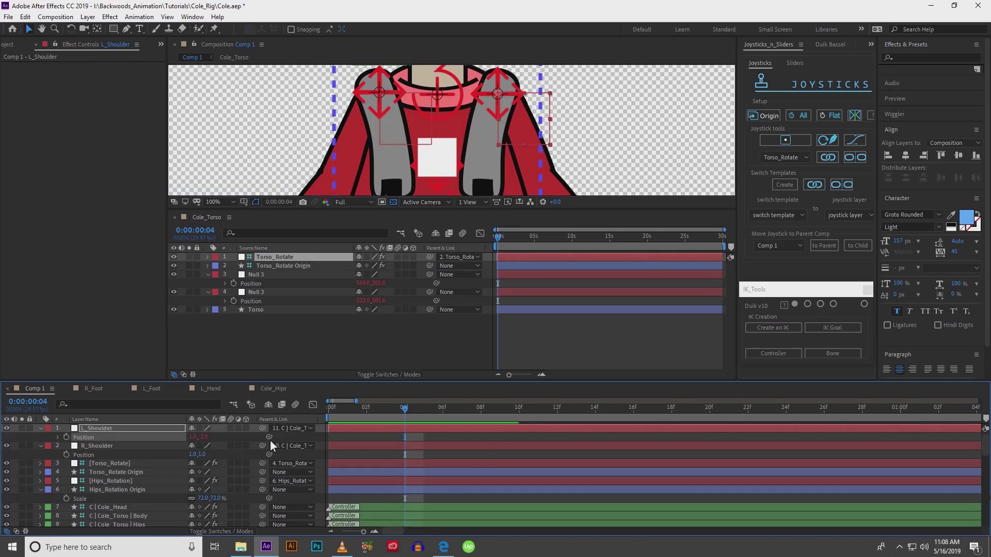
mouse_move(270, 439)
left_mouse_down()
mouse_move(282, 414)
mouse_move(274, 311)
mouse_move(272, 447)
left_mouse_up()
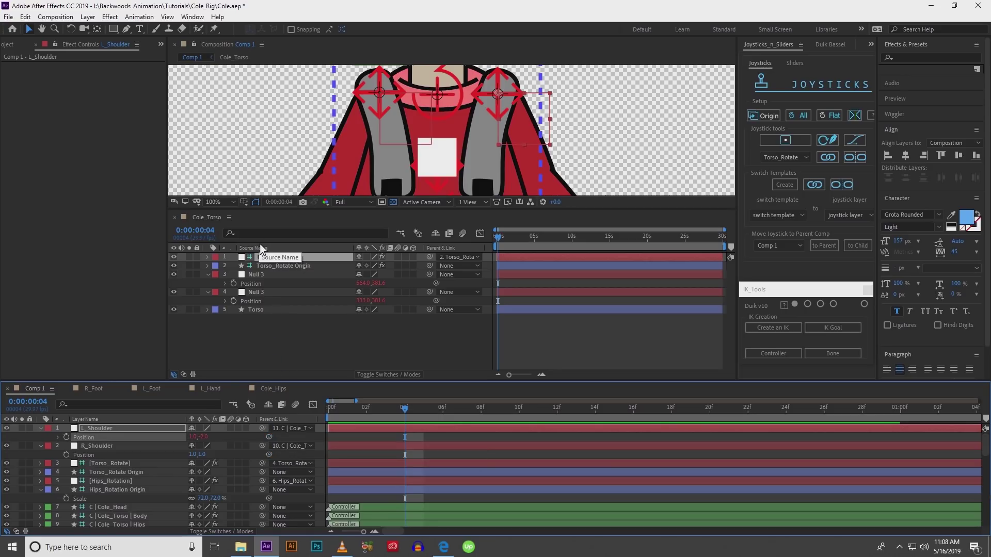
left_click(259, 248)
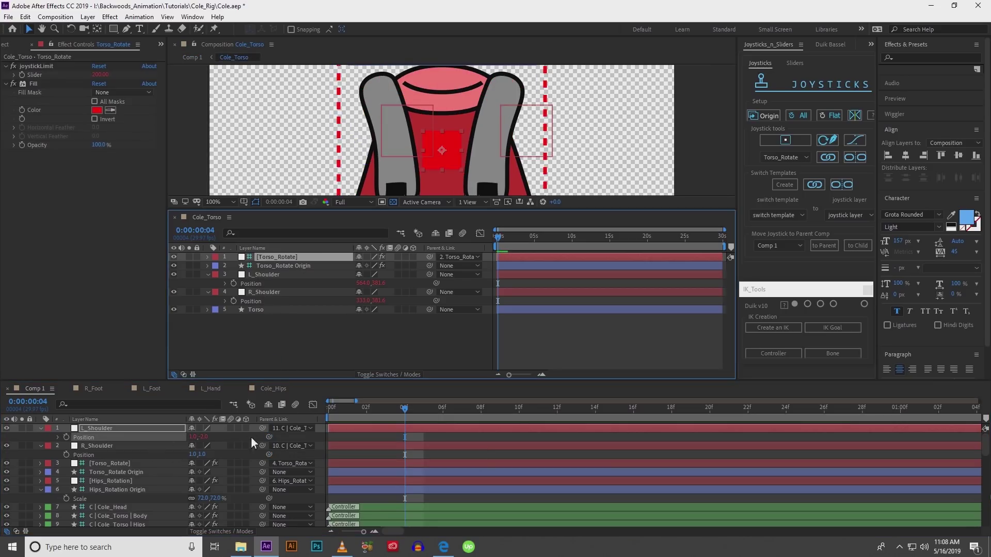
left_click_drag(271, 438, 274, 415)
left_click_drag(284, 336, 259, 284)
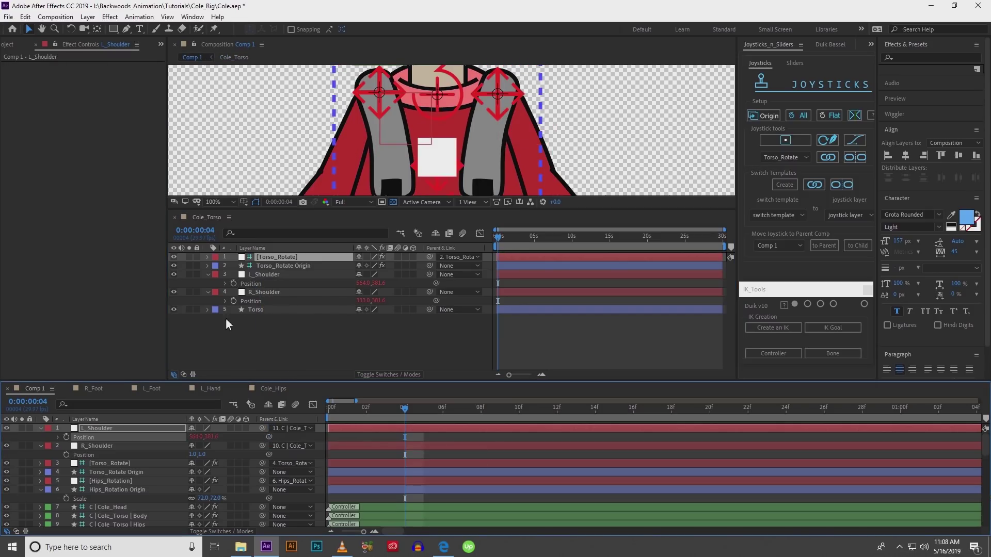
Link Comp 1's R_Shoulder position to the R_Shoulder position in Cole_Torso and close the Cole_Torso timeline.
left_click(140, 455)
left_click_drag(269, 455, 254, 304)
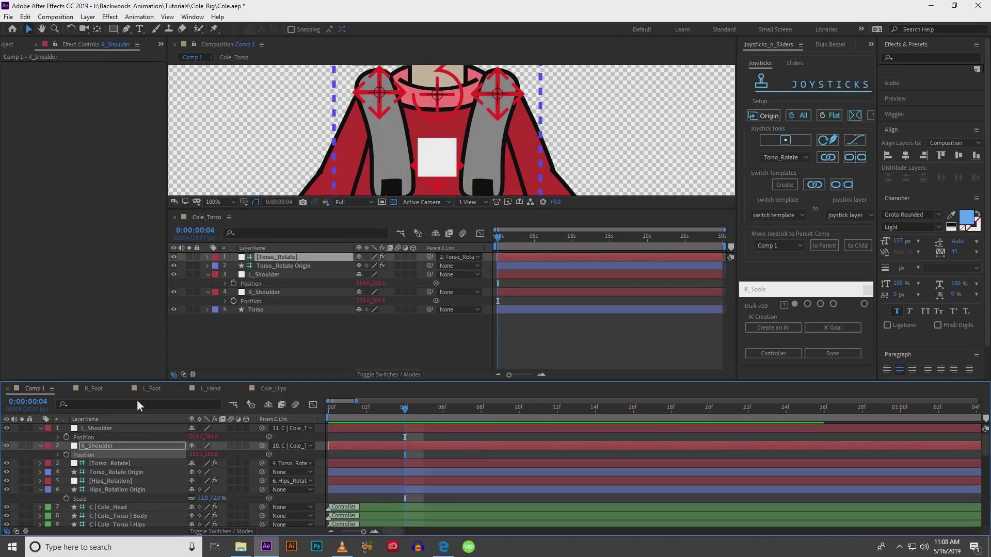
left_click(175, 217)
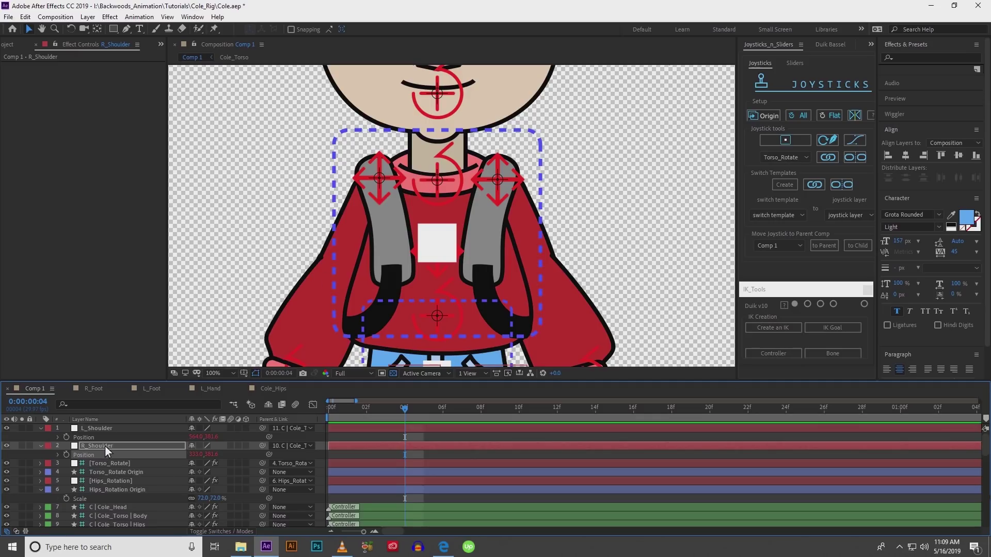
Parent the L_Upper_Arm layer in Comp 1 to the L_Shoulder null.
scroll(103, 469, "down", 2)
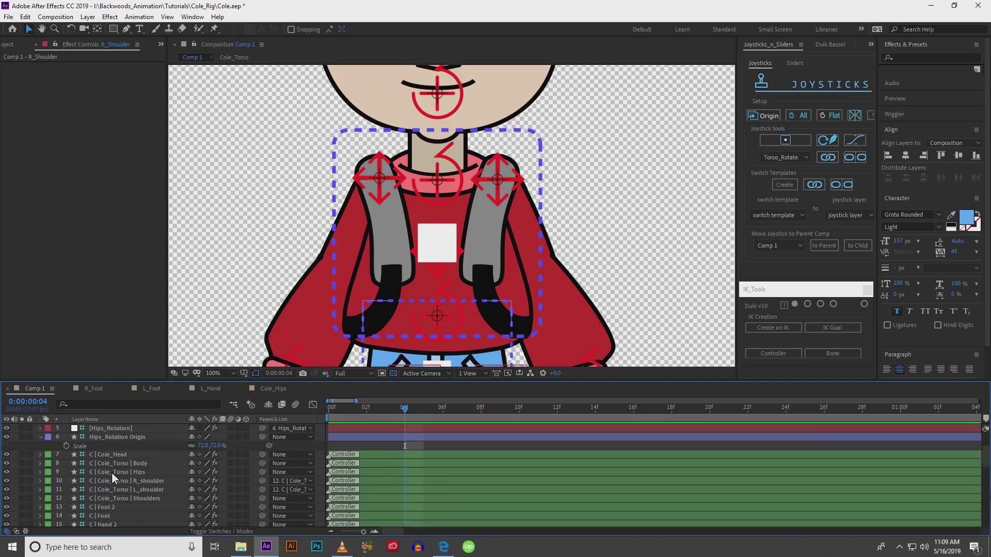
scroll(111, 472, "down", 4)
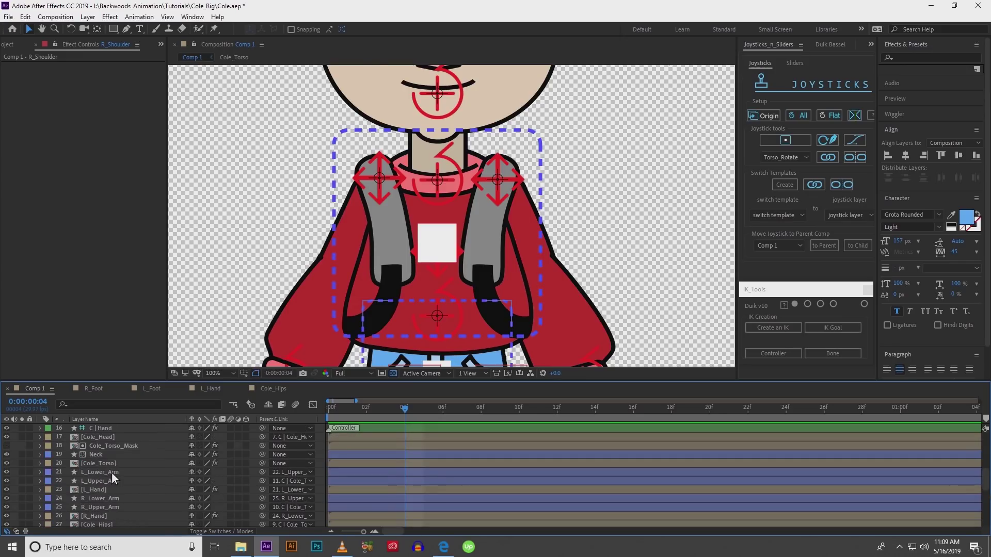
scroll(395, 261, "down", 2)
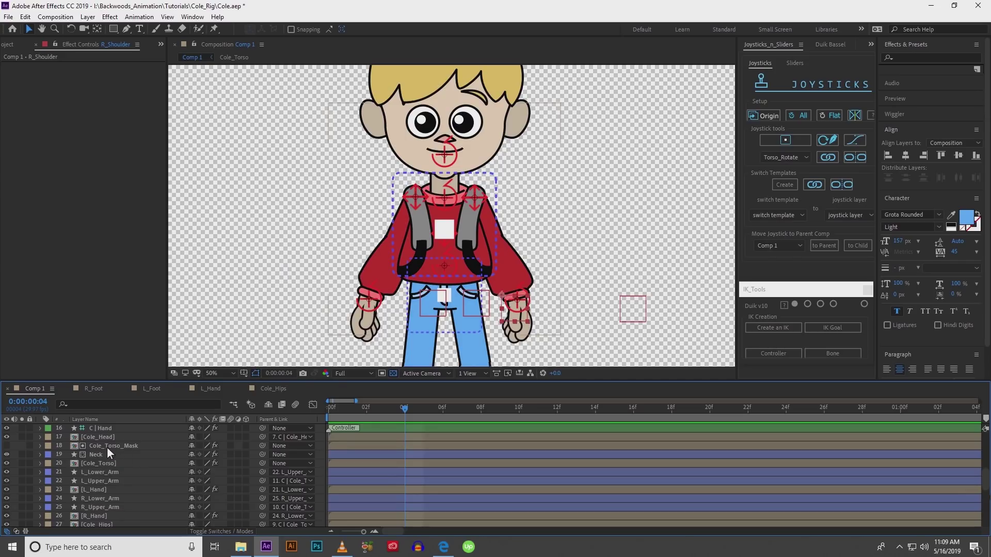
scroll(84, 469, "down", 3)
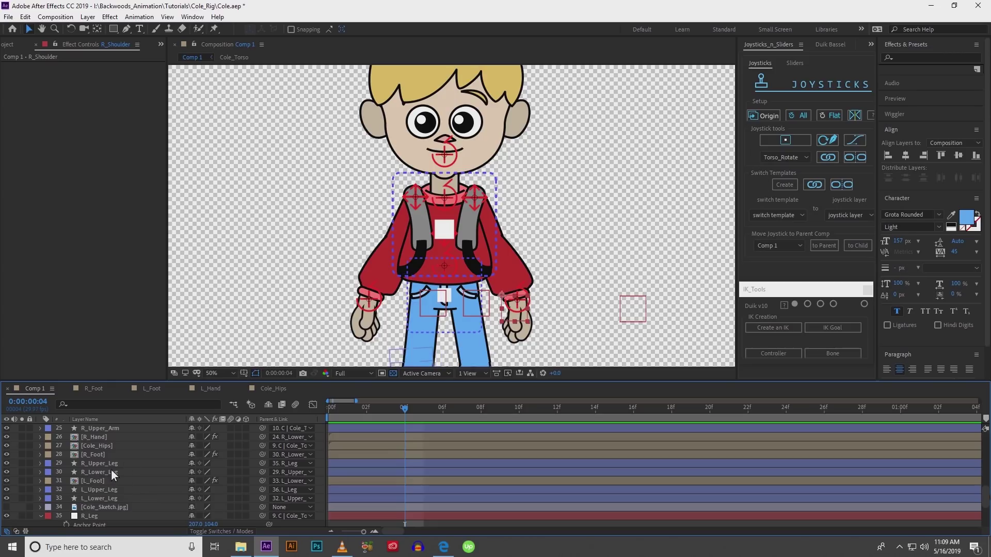
scroll(111, 469, "up", 2)
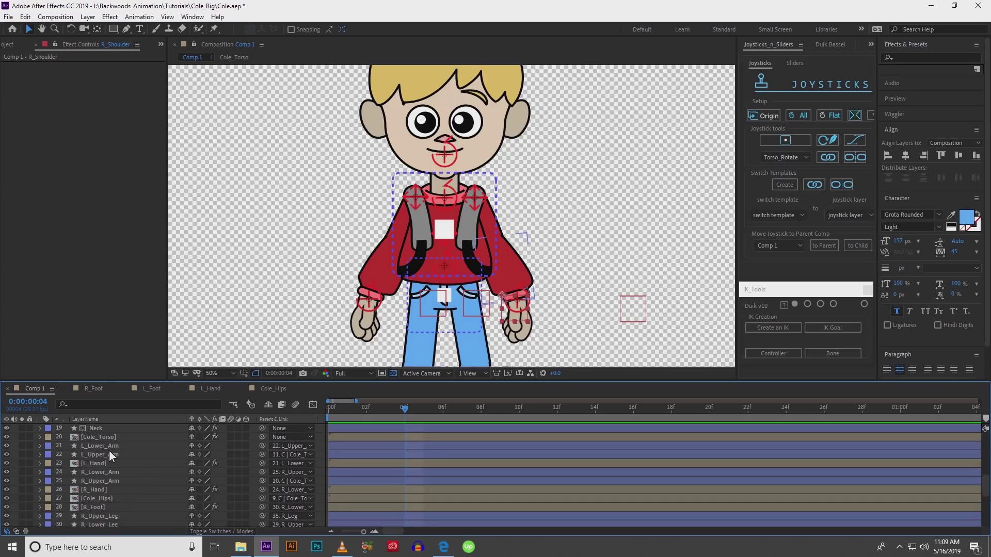
left_click(109, 454)
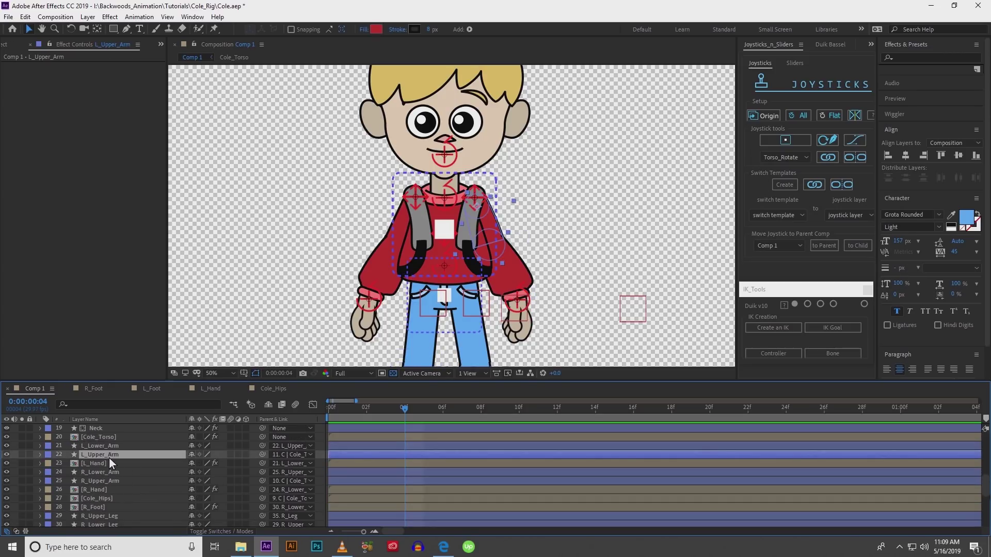
scroll(109, 457, "up", 4)
scroll(110, 462, "down", 2)
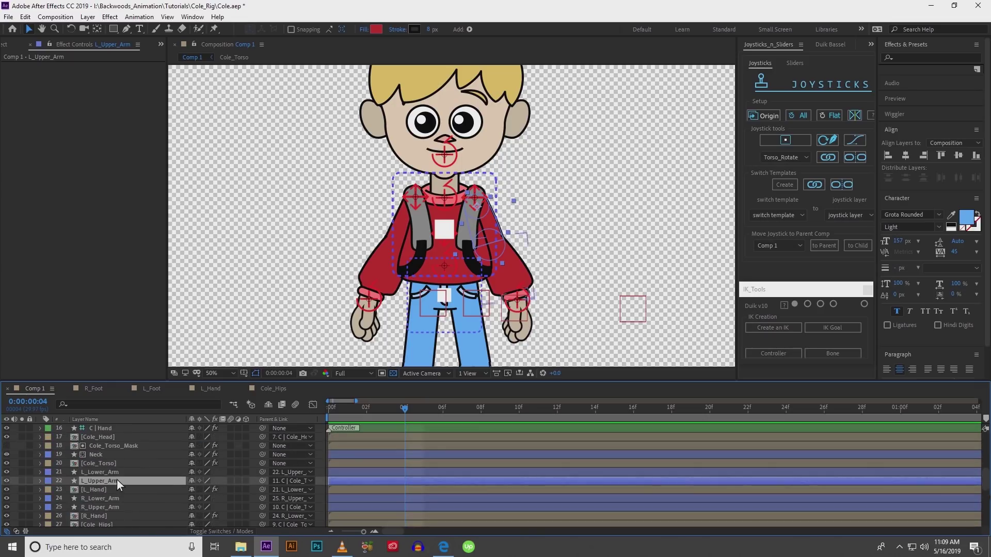
left_click(291, 481)
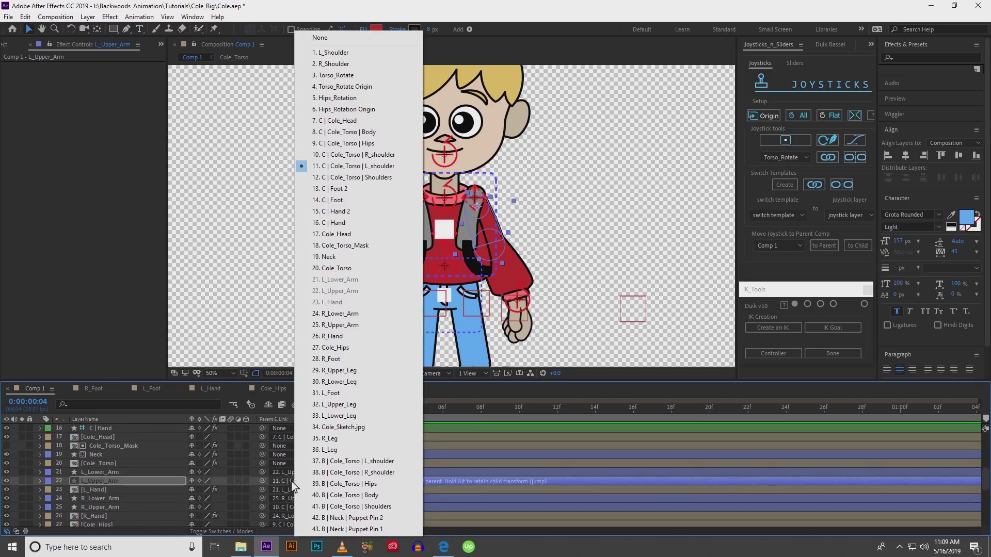
left_click(336, 54)
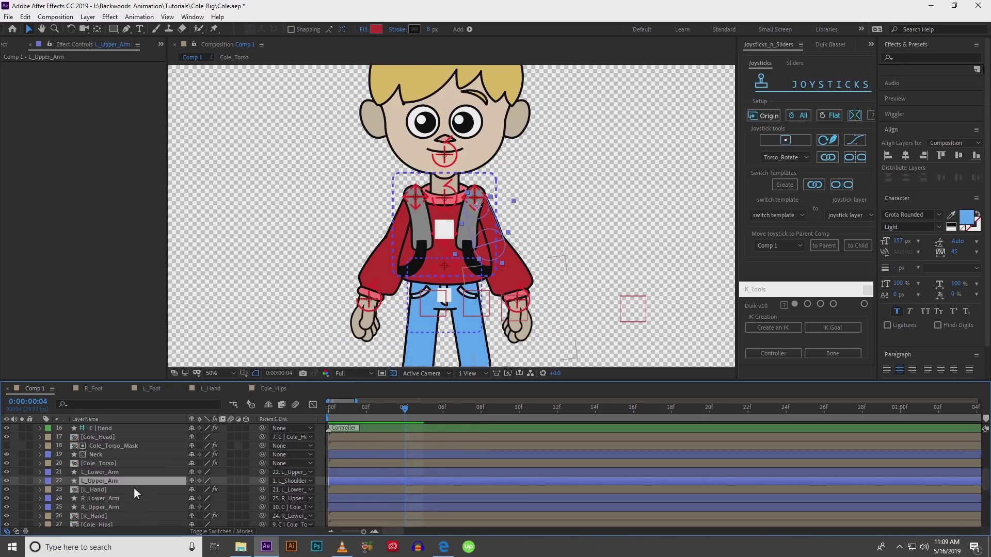
Parent the R_Upper_Arm layer to the R_Shoulder null.
left_click(123, 509)
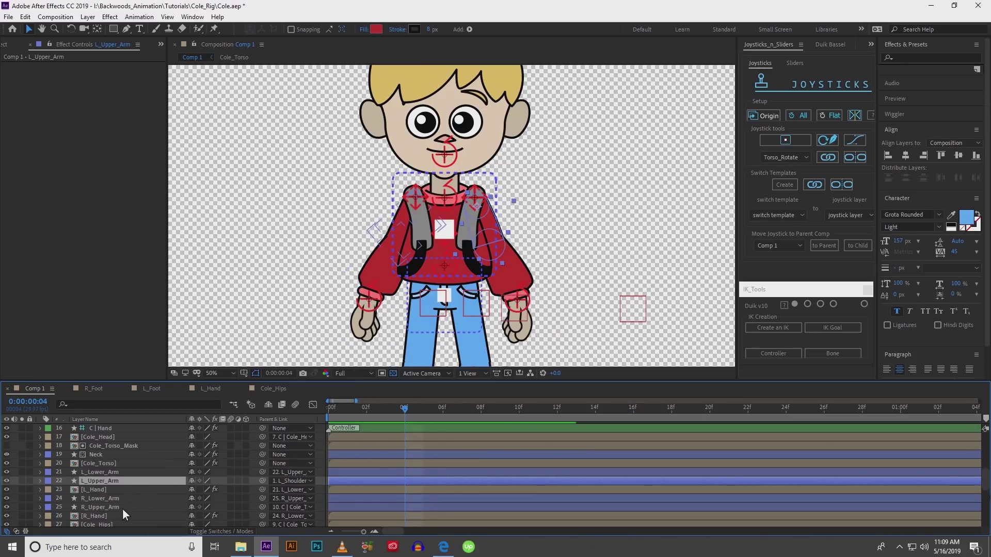
left_click(283, 507)
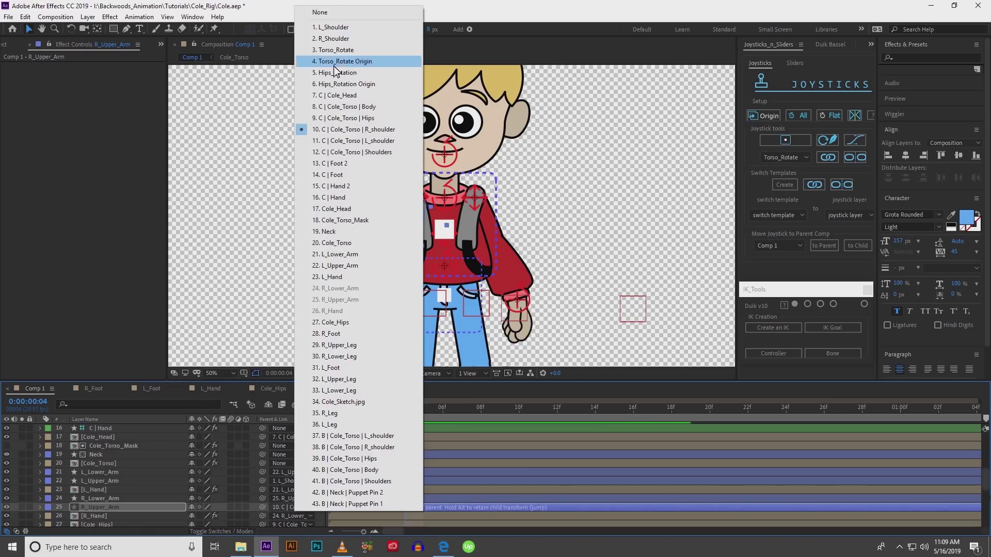
left_click(345, 38)
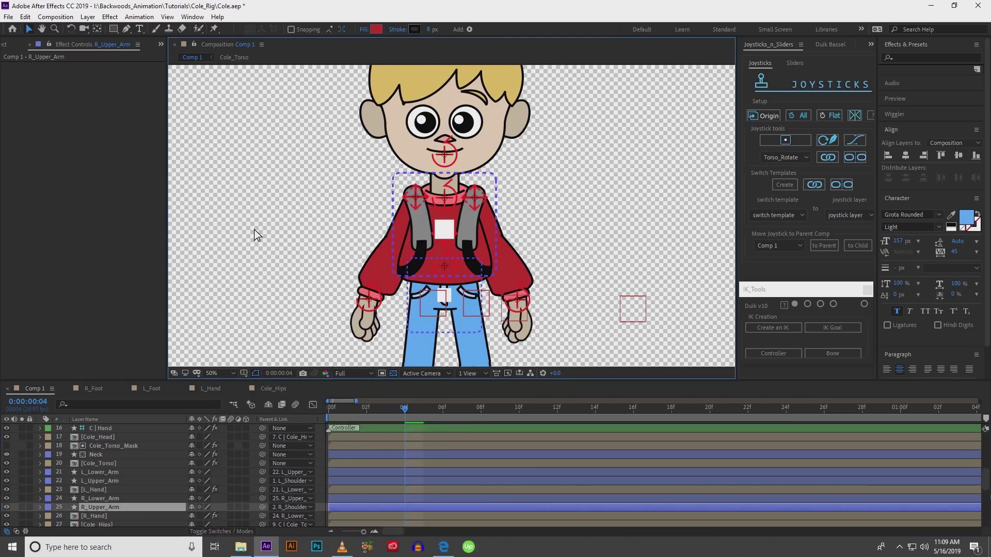
Test the Torso_Rotate joystick on the character's chest and check how the upper arms follow the torso.
left_click_drag(443, 232, 490, 231)
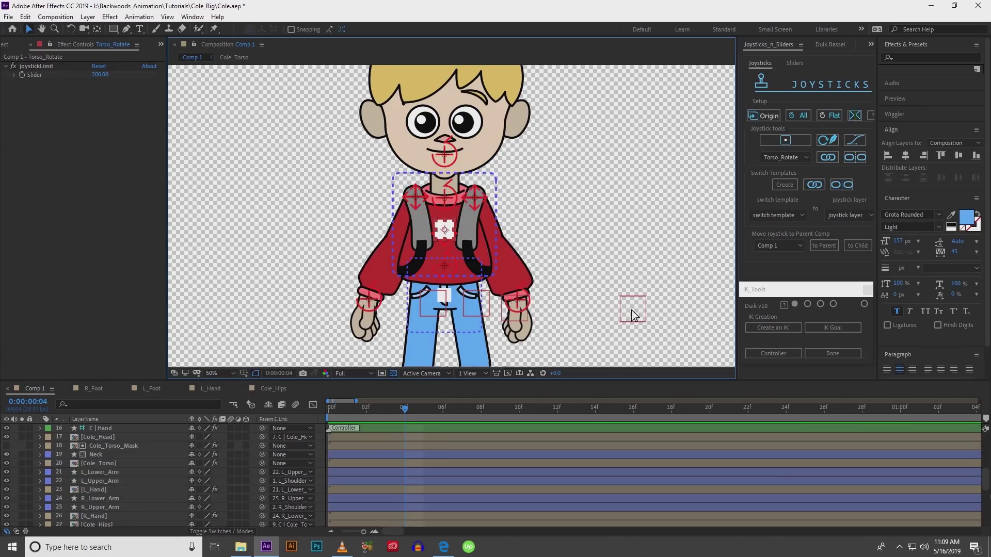
left_click(93, 481)
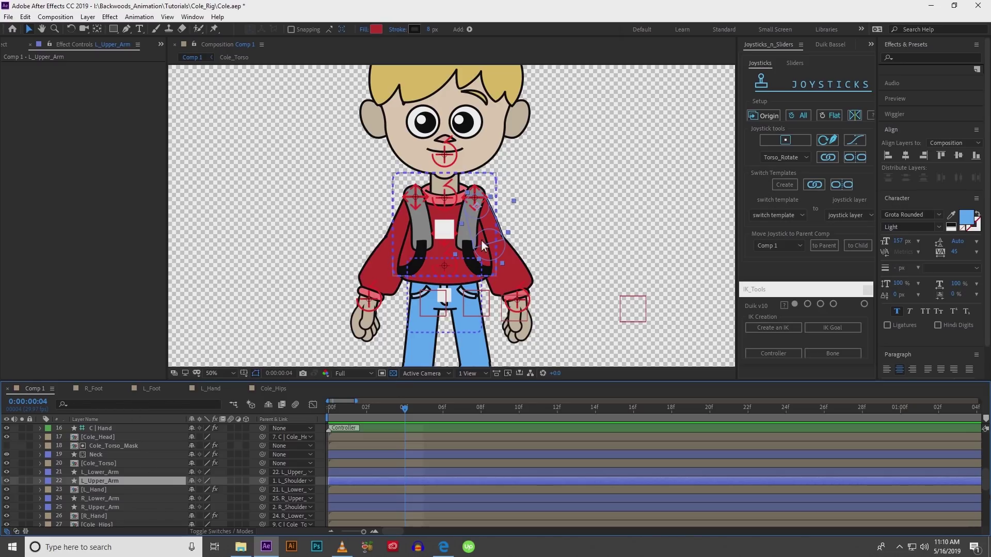
left_click_drag(485, 229, 477, 272)
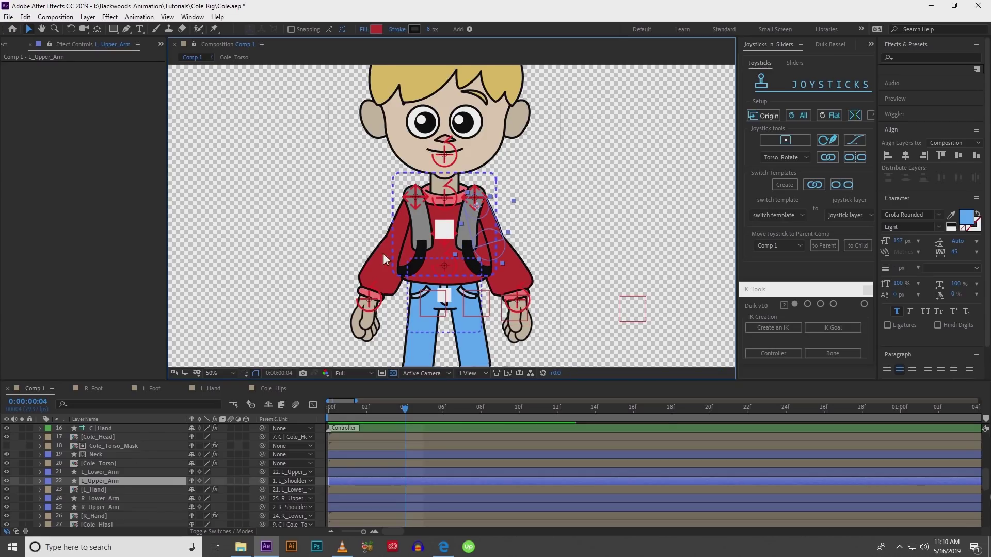
left_click(442, 238)
mouse_move(442, 238)
left_mouse_down()
mouse_move(444, 264)
mouse_move(446, 215)
mouse_move(441, 241)
left_mouse_up()
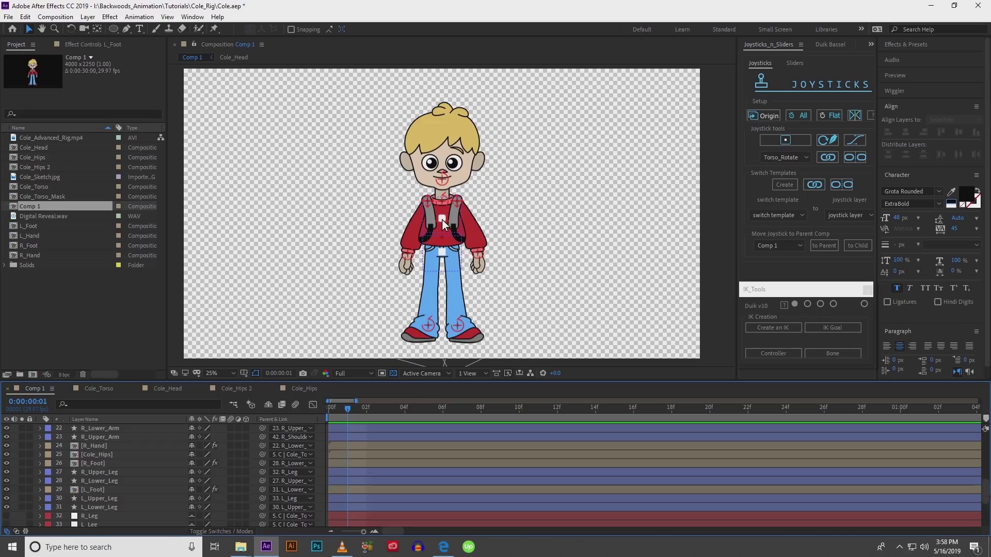
Turn all Comp 1 layers from Cole_Head through L_Lower_Leg into 3D layers.
scroll(85, 442, "up", 2)
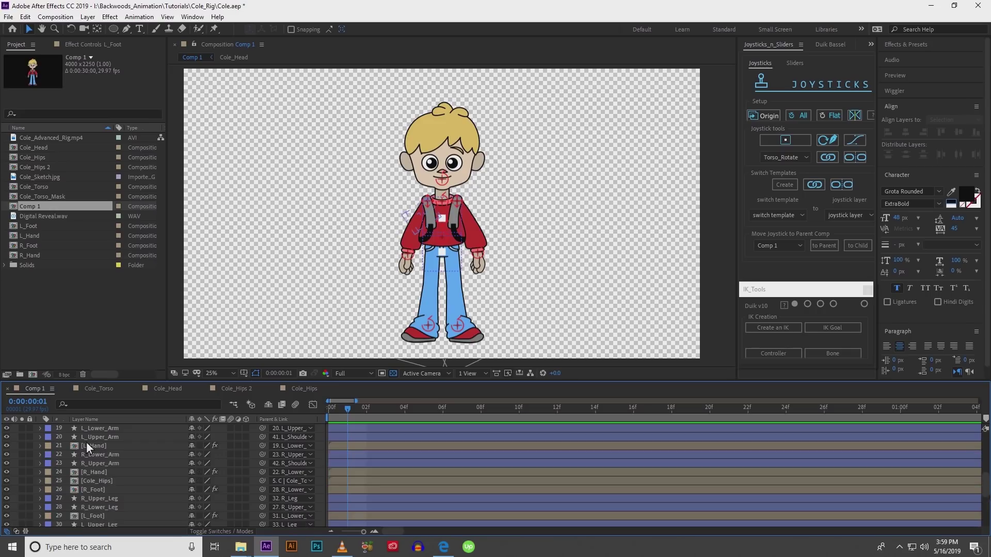
scroll(103, 448, "up", 2)
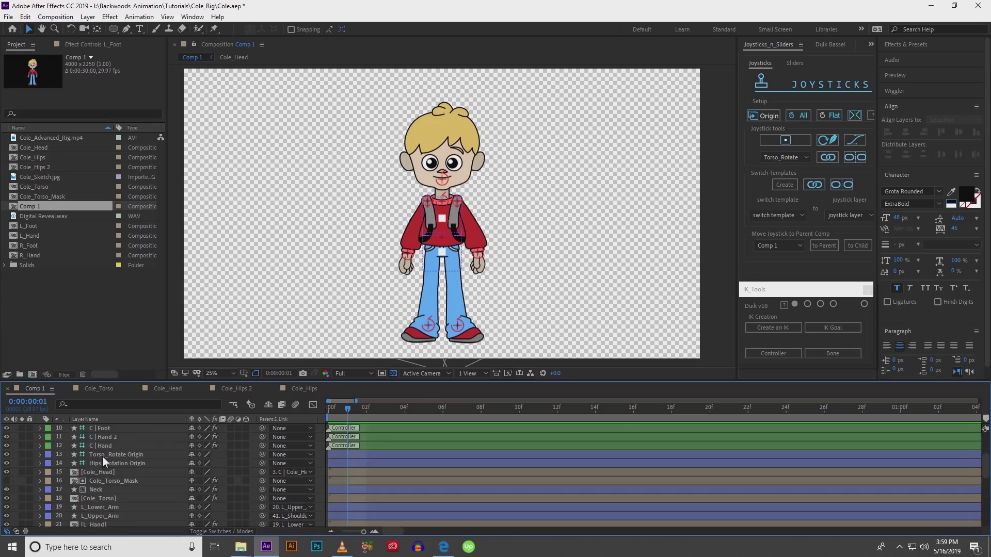
left_click(99, 471)
scroll(100, 472, "down", 6)
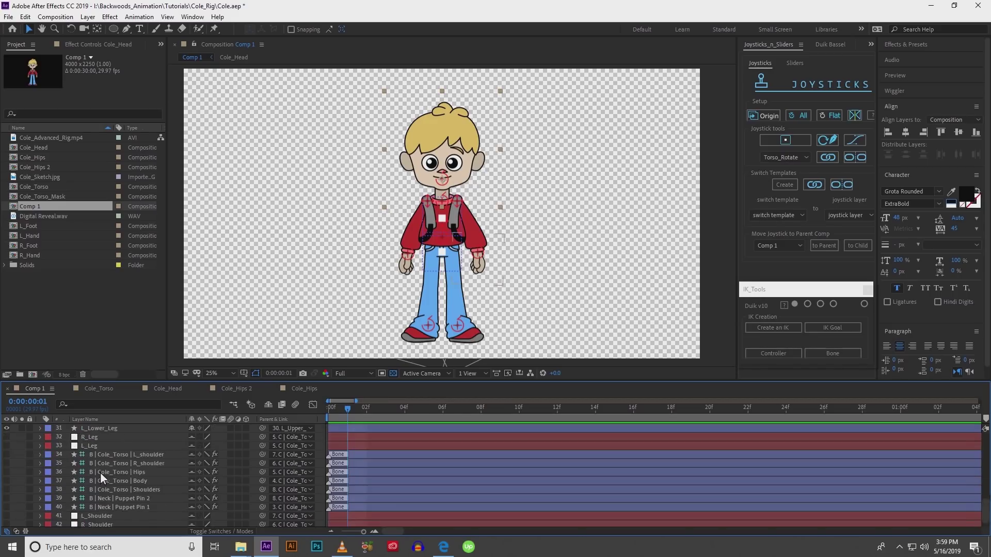
left_click(101, 454, "shift")
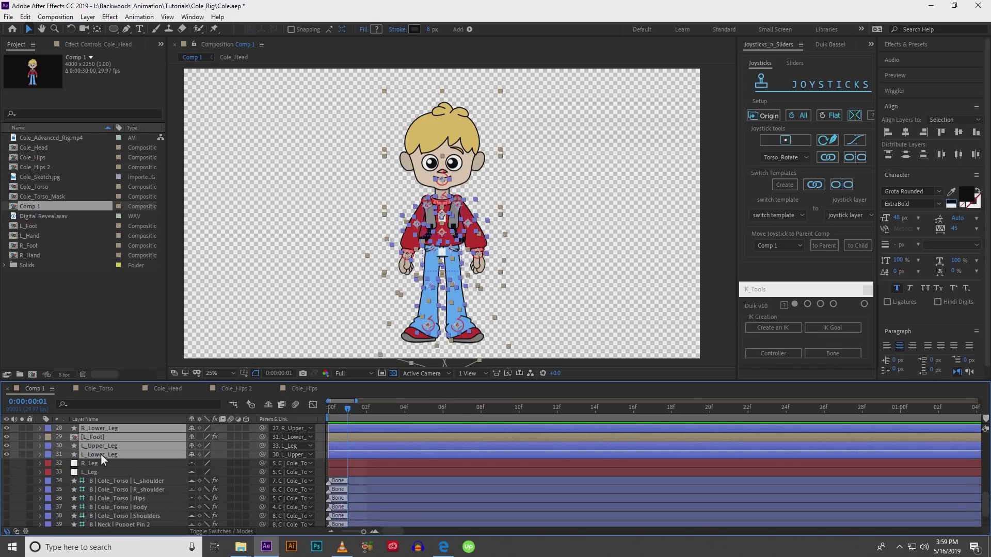
left_click(246, 454)
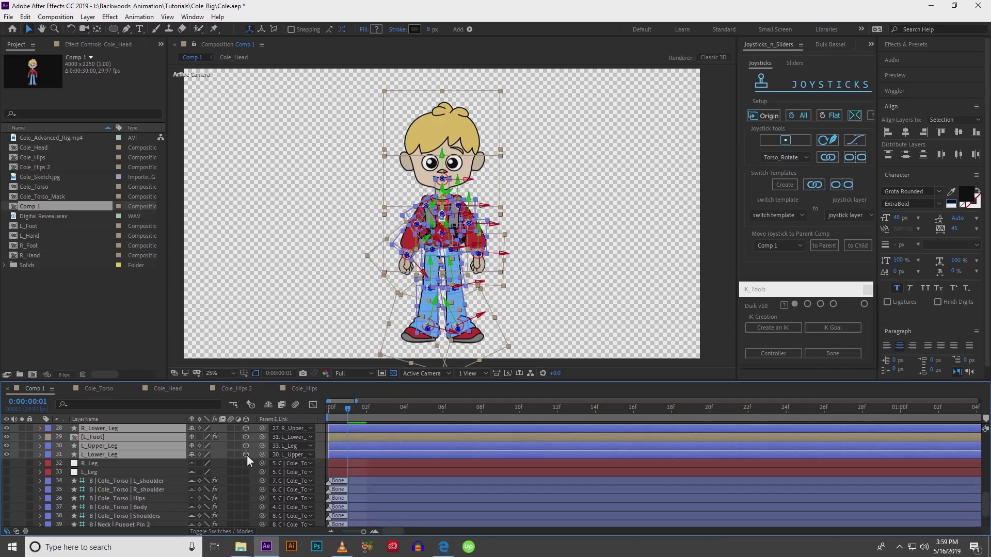
Make the R_Leg, L_Leg, L_Shoulder and R_Shoulder nulls in Comp 1 3D layers.
left_click(96, 464)
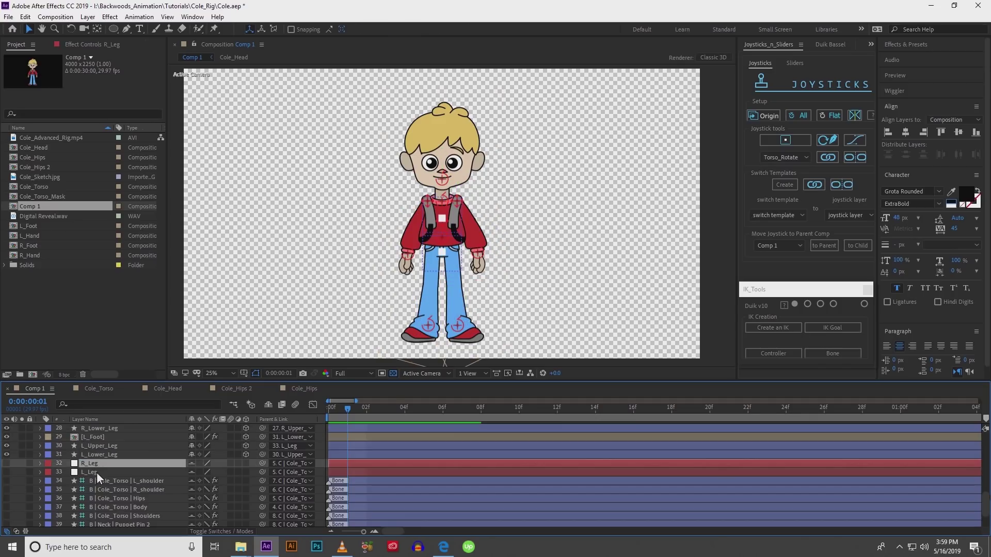
left_click(97, 472, "shift")
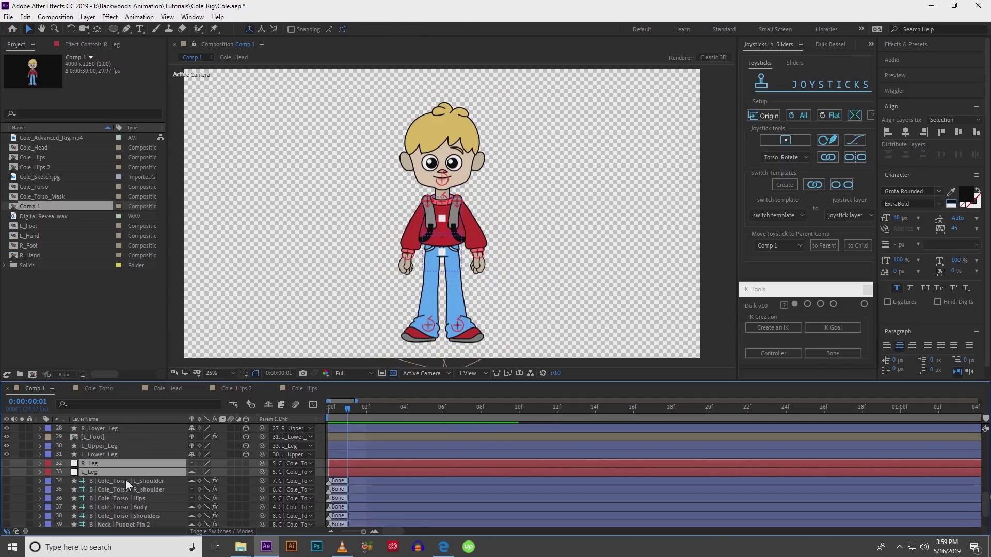
left_click(246, 463)
scroll(168, 472, "down", 2)
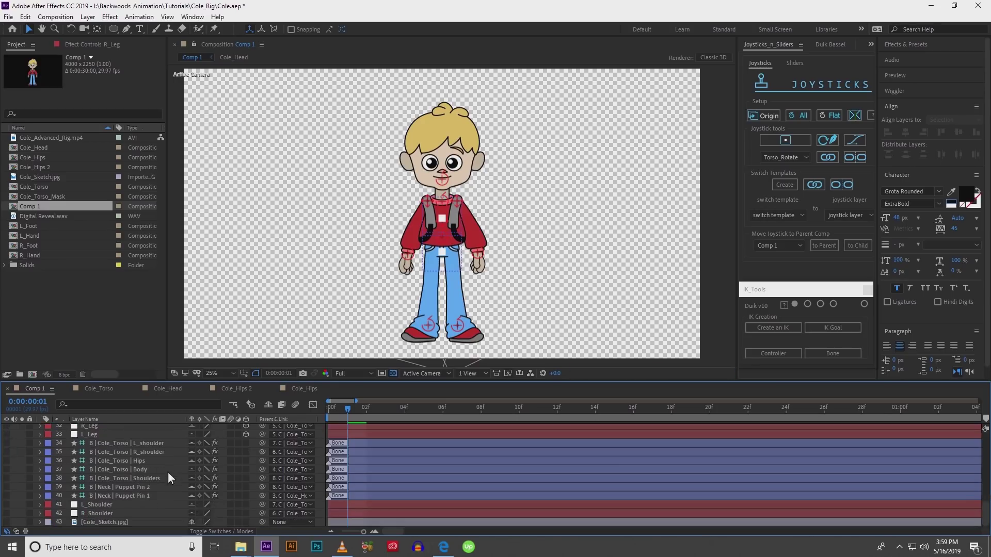
left_click(97, 512)
left_click(99, 506, "ctrl")
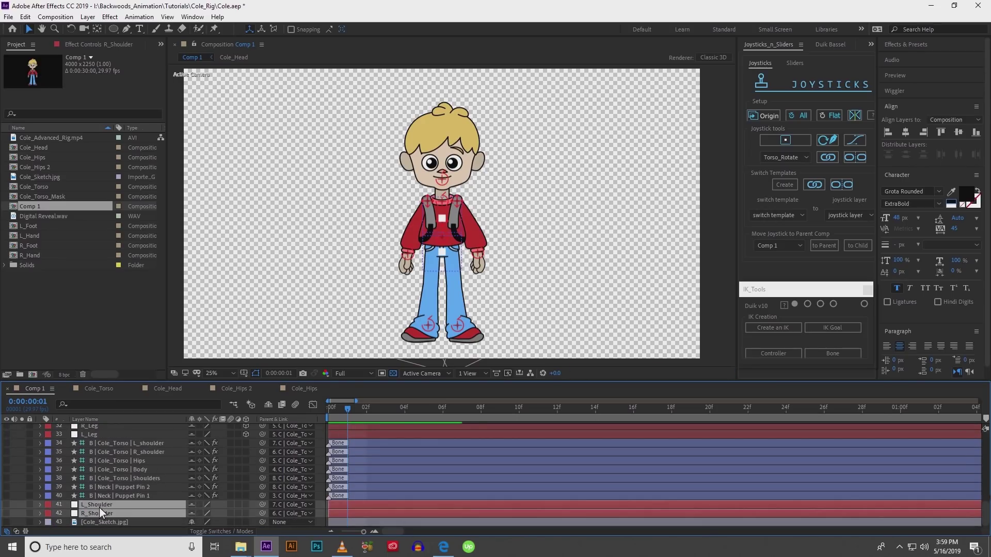
left_click(247, 505)
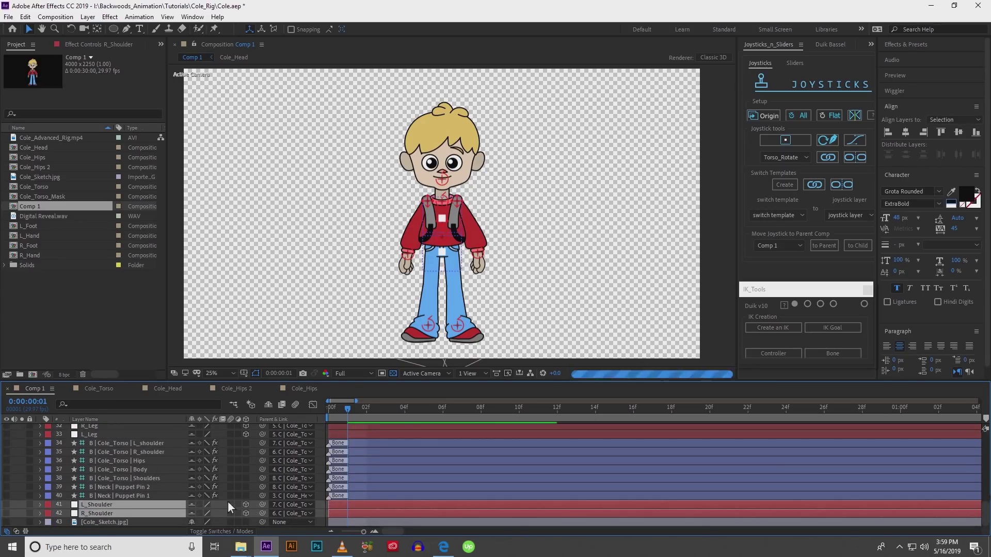
Open the Cole_Torso composition and make its L_Shoulder and R_Shoulder nulls 3D layers.
scroll(137, 478, "up", 8)
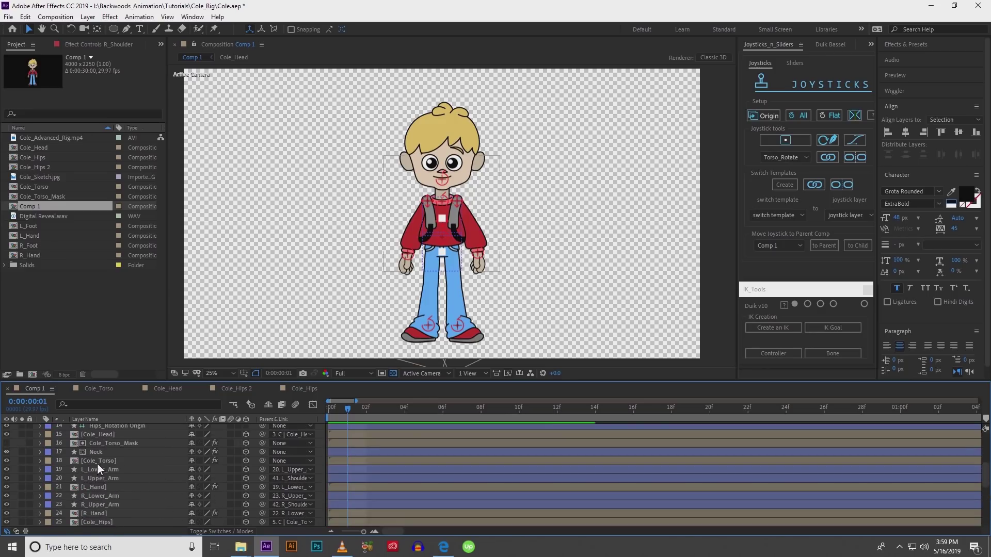
left_click(97, 463)
double_click(97, 463)
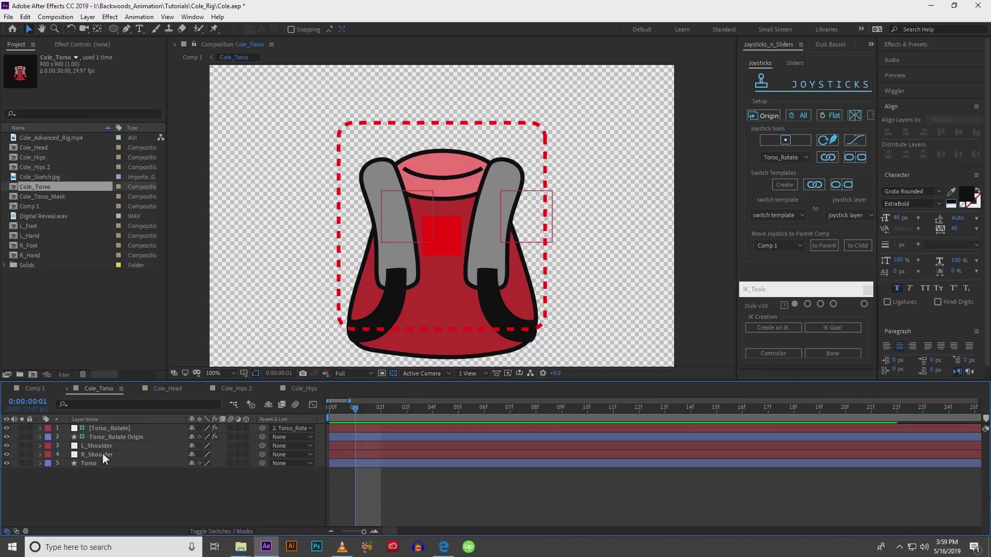
left_click(105, 444)
left_click(106, 454, "shift")
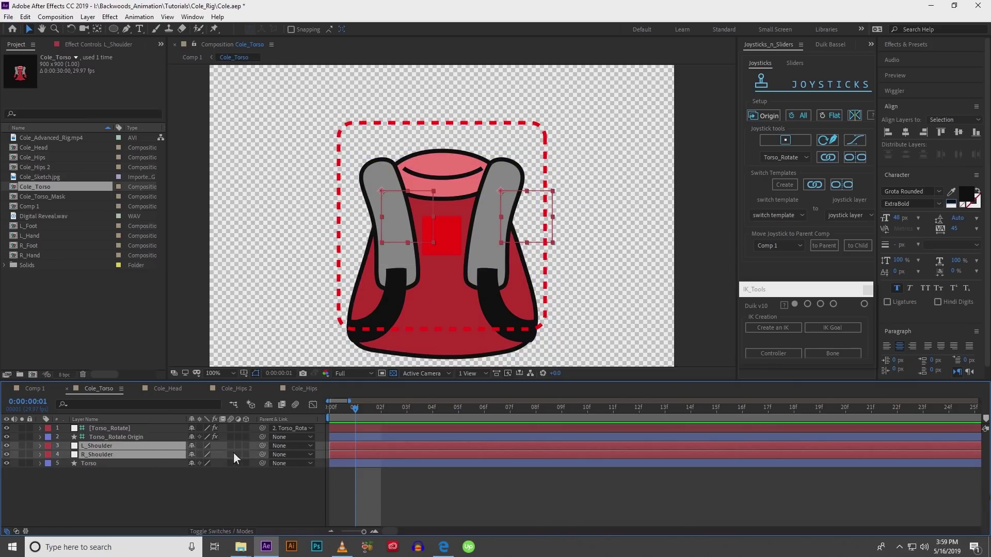
left_click(249, 446)
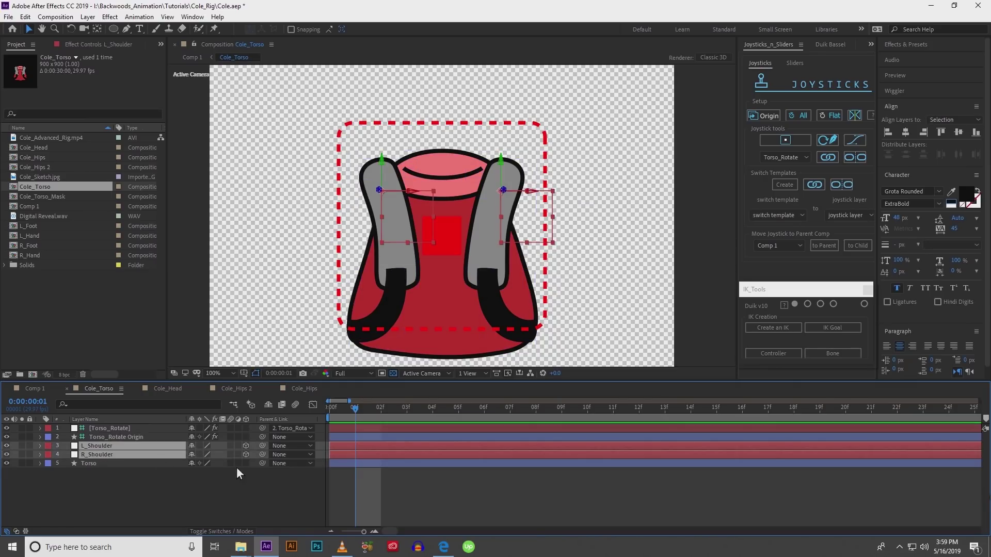
left_click(183, 496)
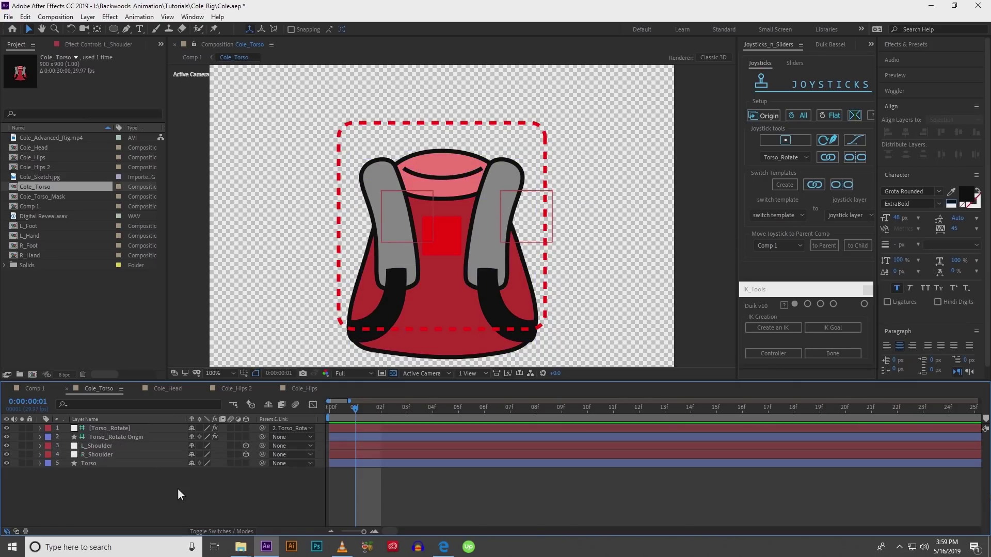
Unbind the Torso_Rotate joystick and reveal the position keyframes of the L_Shoulder and R_Shoulder nulls.
left_click(106, 429)
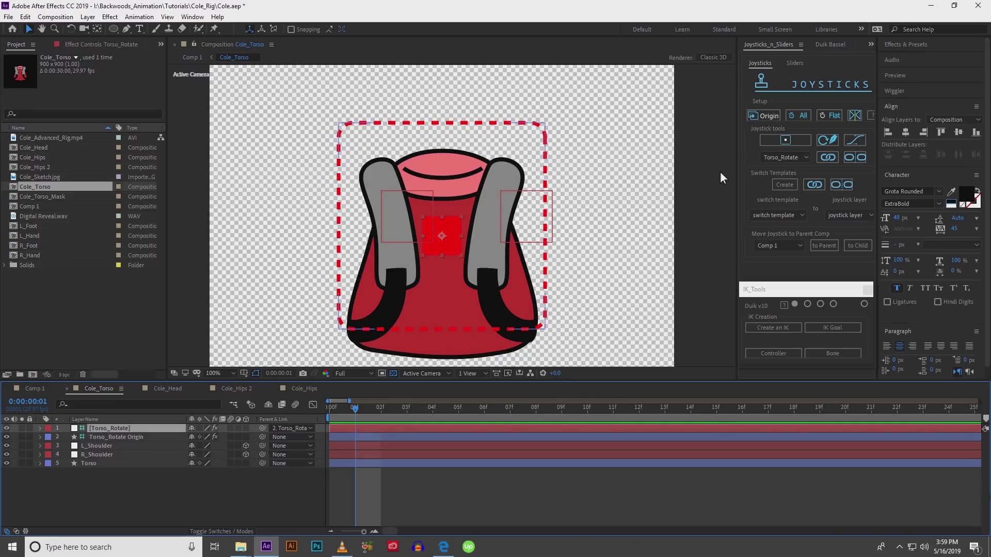
left_click(854, 158)
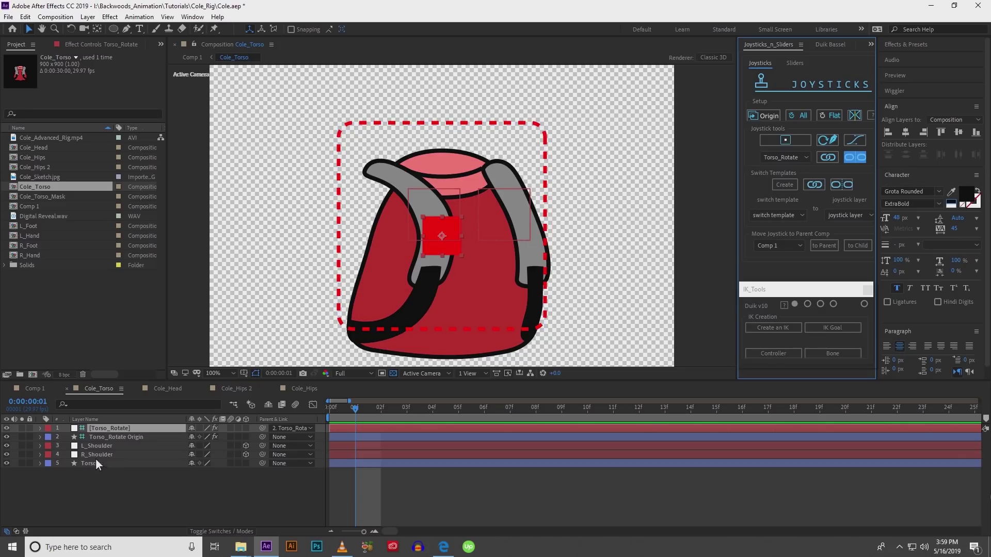
left_click(112, 446)
left_click(111, 456, "shift")
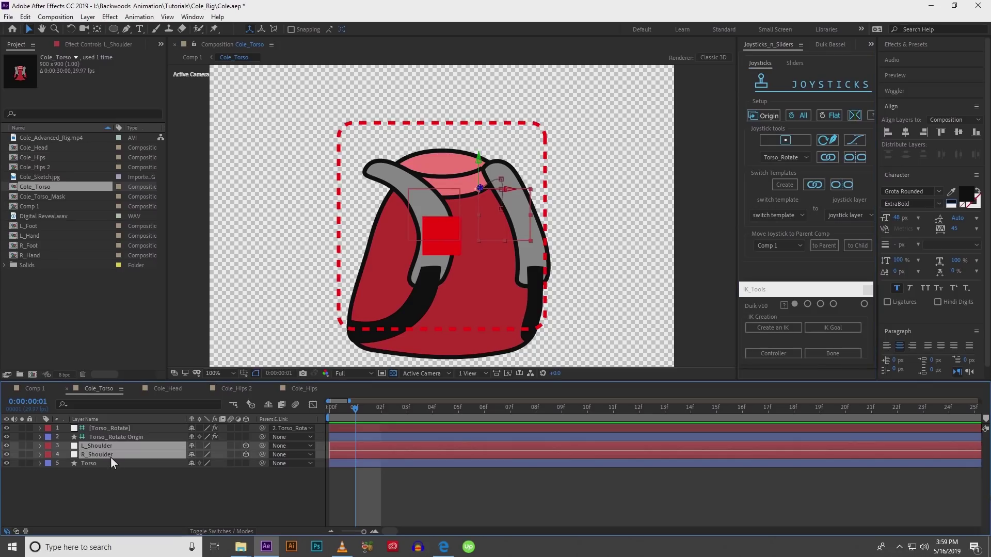
key("u")
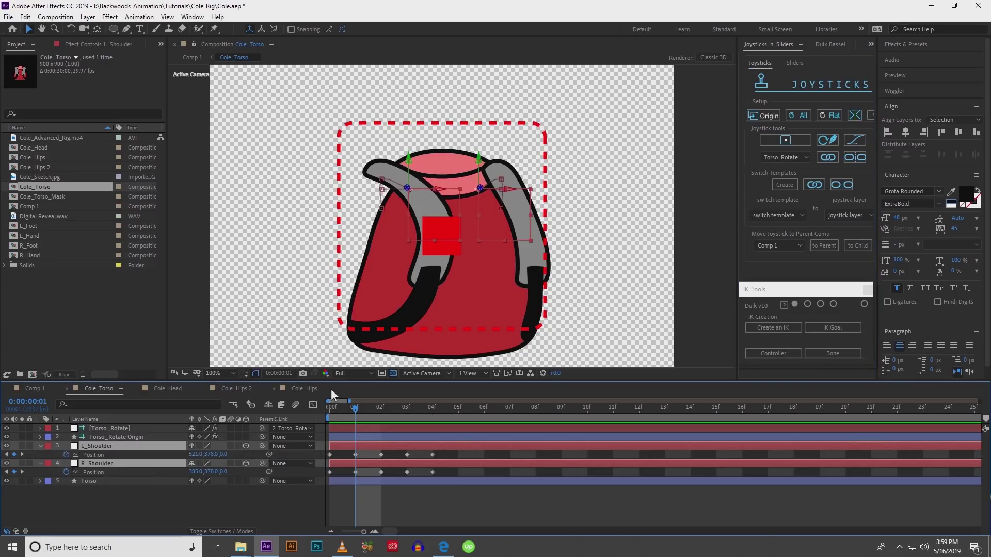
Set the L_Shoulder position keyframes at frames 0, 3 and 4 outward together to an X value of 604.
left_click(339, 411)
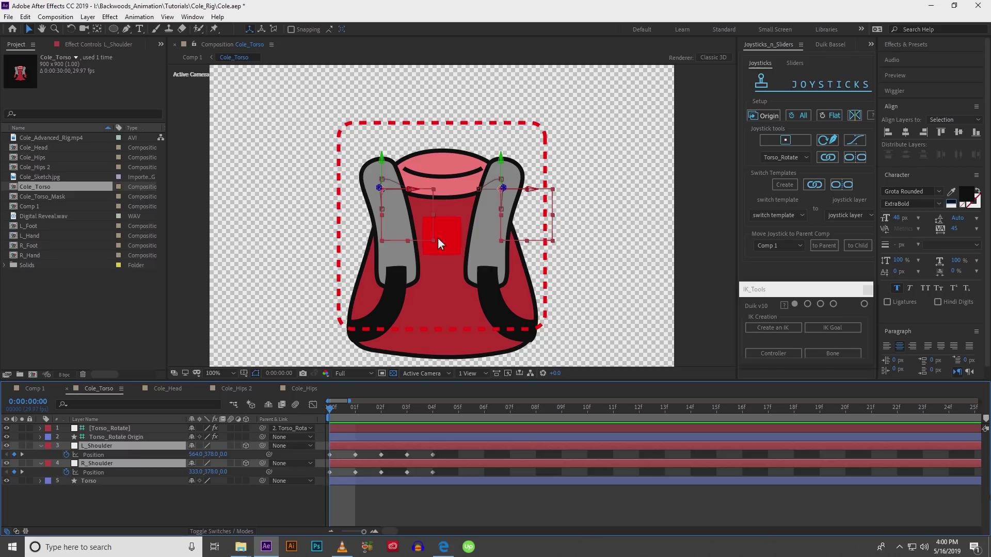
left_click(331, 456)
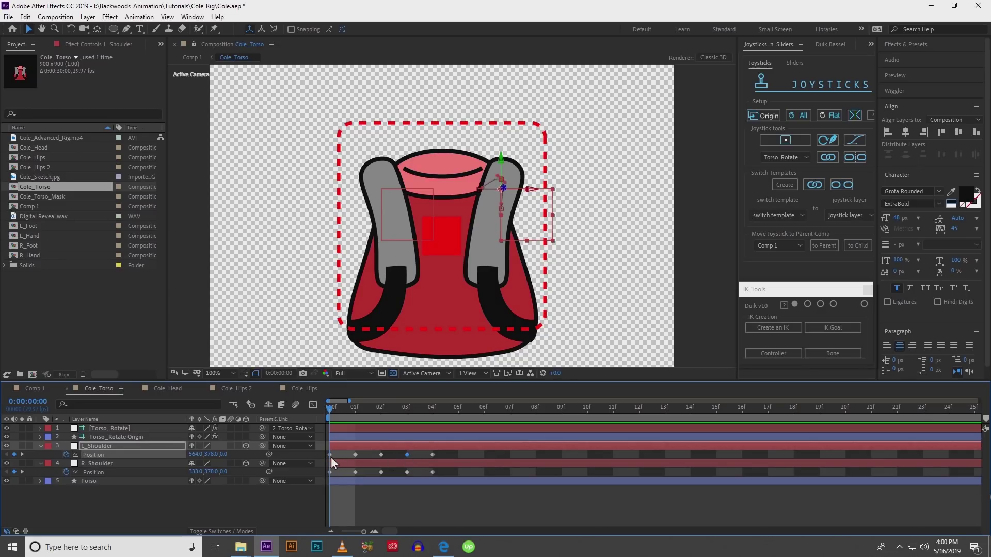
left_click(407, 455)
key("shift+Right")
key("shift+Right")
key("shift+Right")
key("shift+Right")
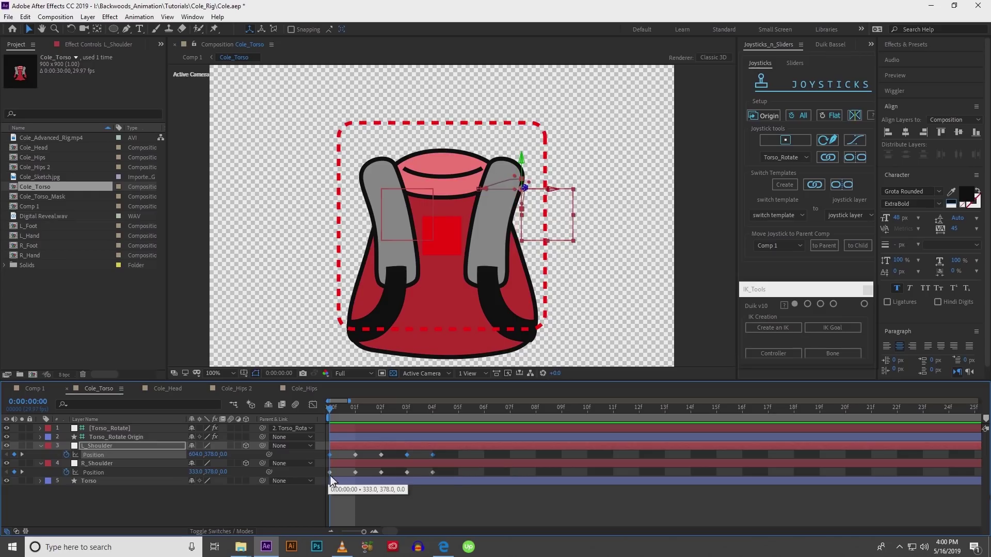
Set the R_Shoulder position keyframes at frames 0, 3 and 4 outward together to an X value of 293.
left_click(330, 473)
left_click(407, 472, "shift")
left_click(433, 473, "shift")
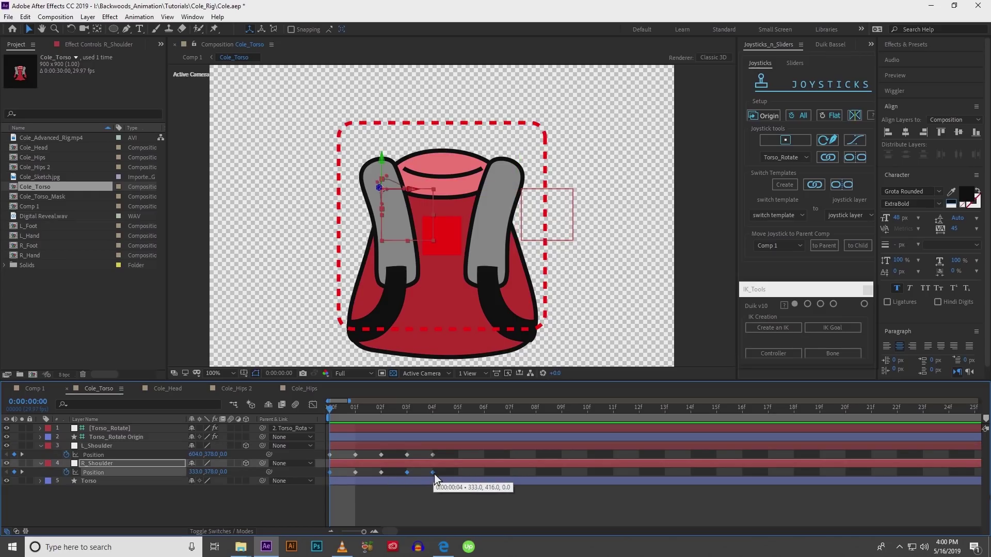
key("shift+Left")
key("shift+Left")
key("shift+Left")
key("shift+Left")
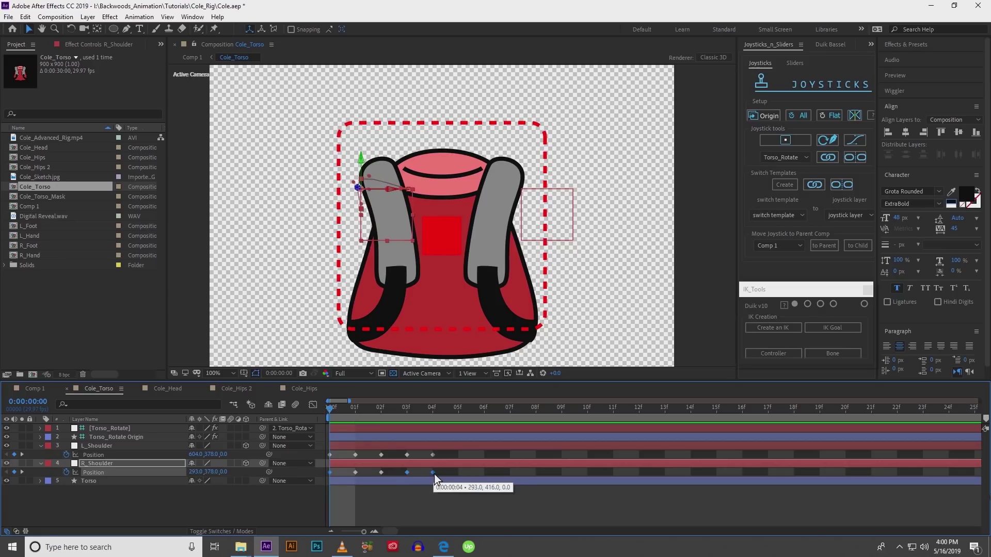
At frame 1, set the X value of the R_Shoulder null's position keyframe to 345.
left_click(352, 410)
left_click(343, 500)
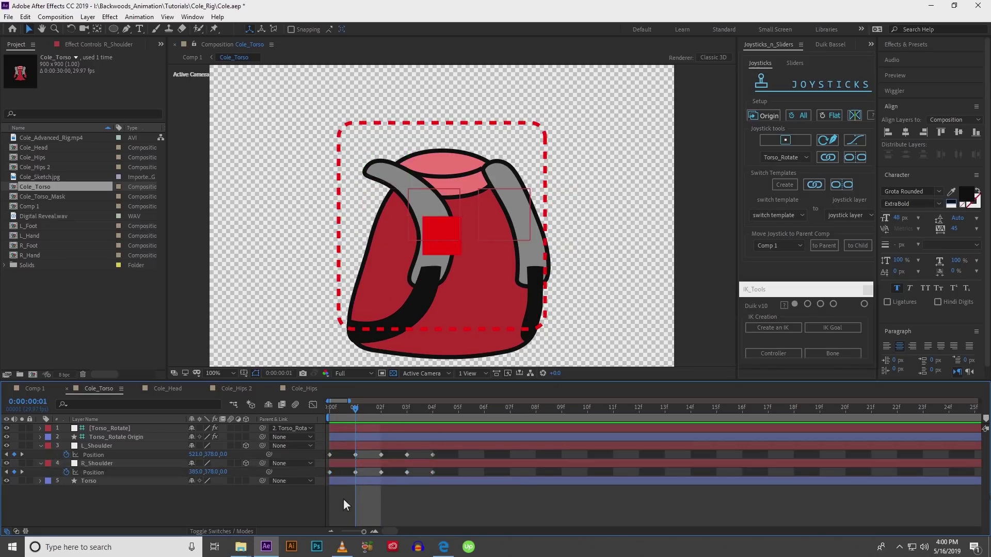
left_click(355, 455)
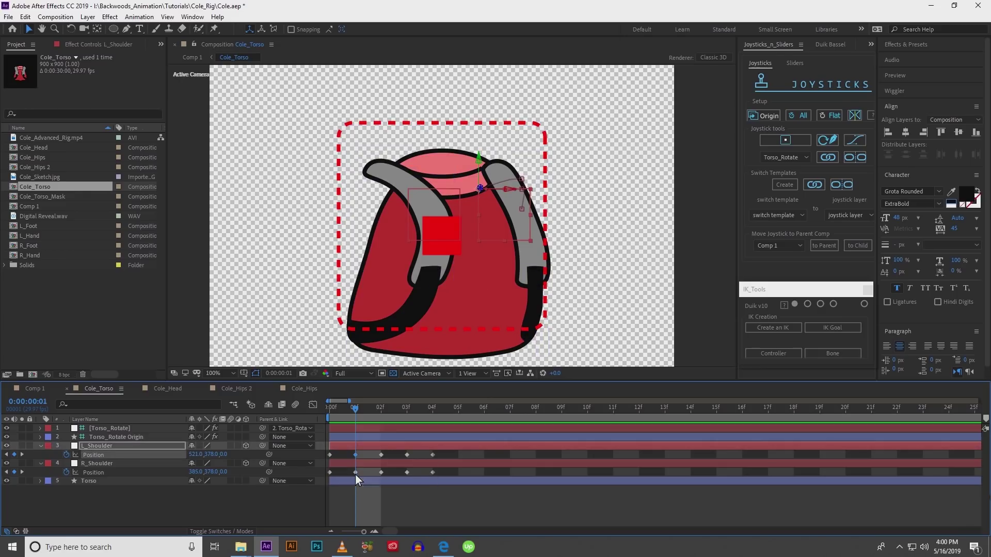
left_click(356, 472)
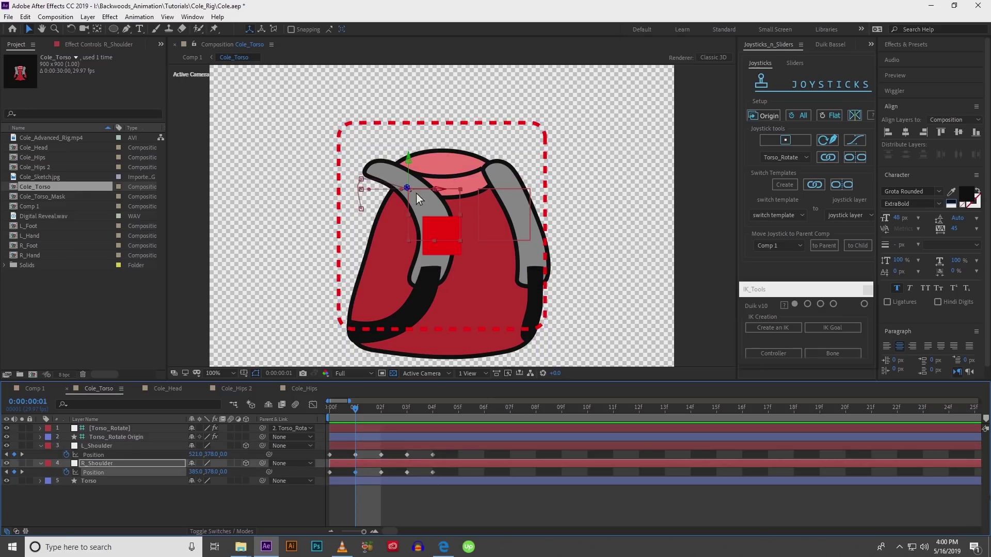
key("shift+Left")
key("shift+Left")
key("shift+Left")
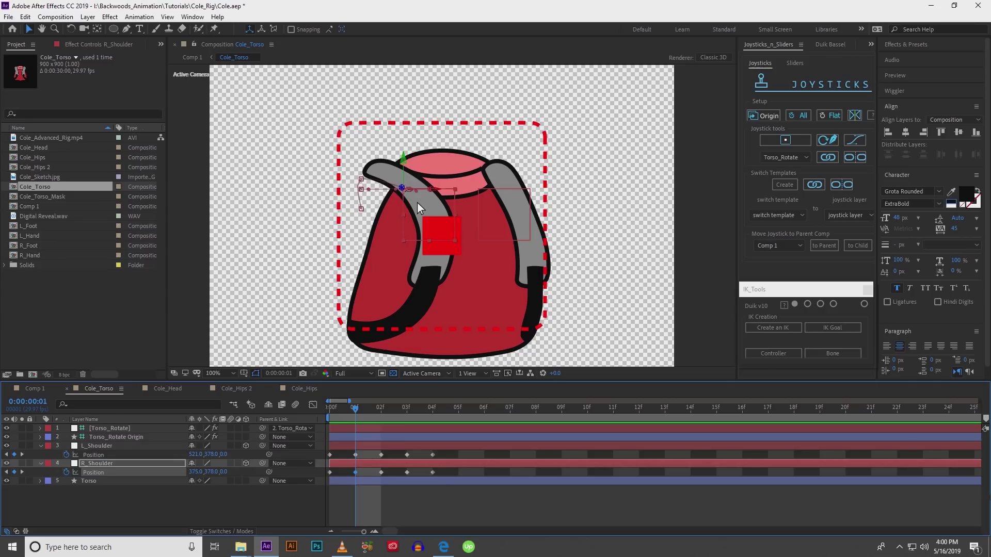
key("shift+Left")
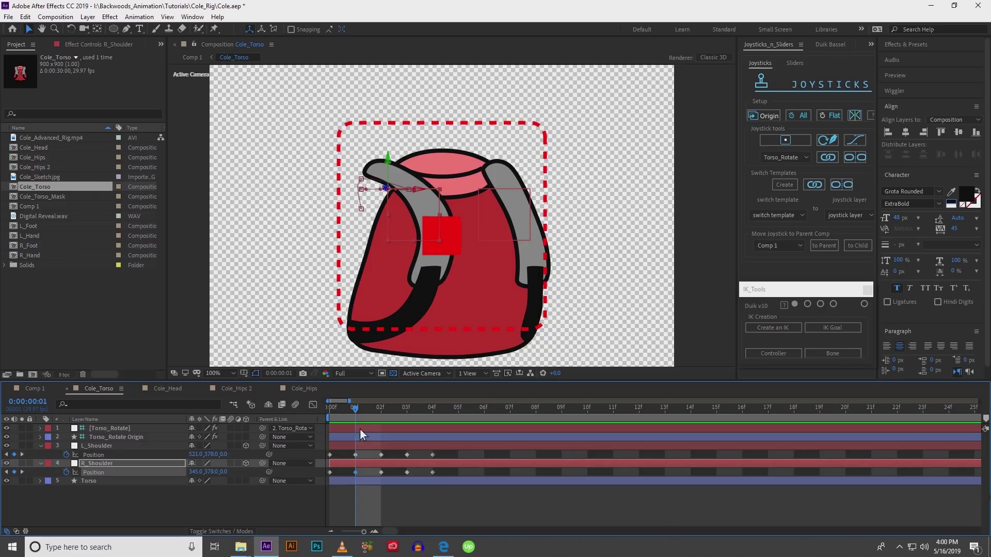
At frame 1, move R_Shoulder along its Z axis to about -16 and adjust the Z depth of L_Shoulder.
left_click(345, 496)
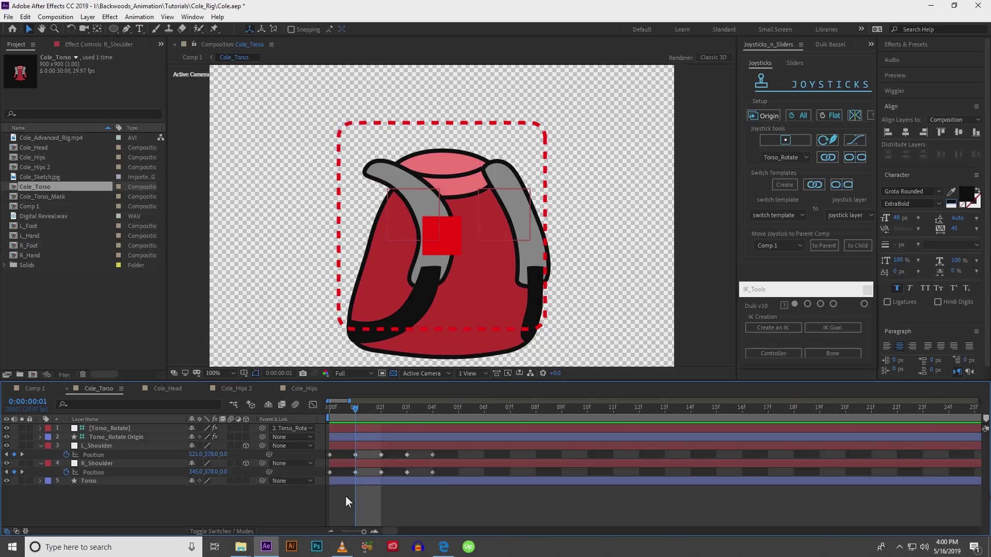
left_click(348, 466)
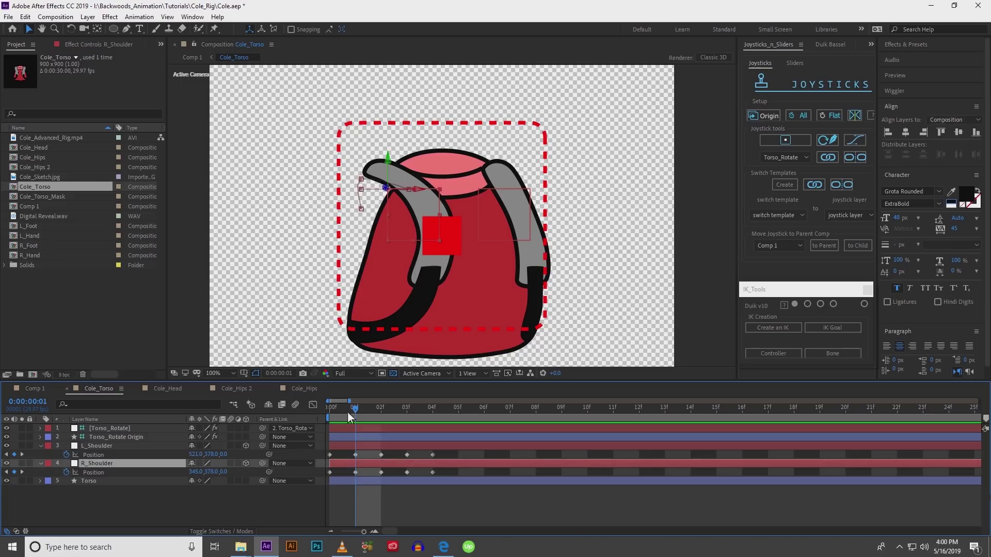
mouse_move(357, 411)
left_mouse_down()
mouse_move(339, 411)
mouse_move(355, 419)
left_mouse_up()
left_click(388, 193)
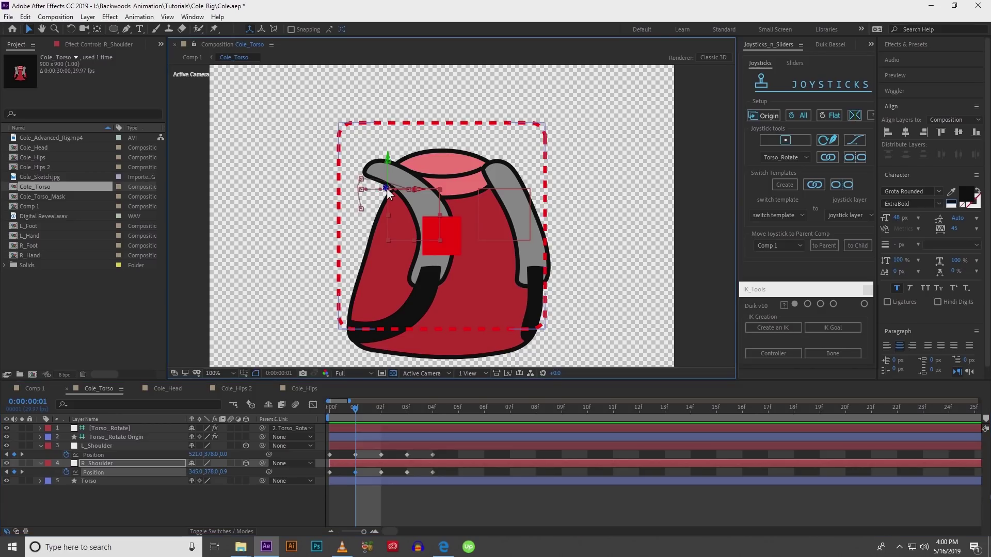
key("ctrl+z")
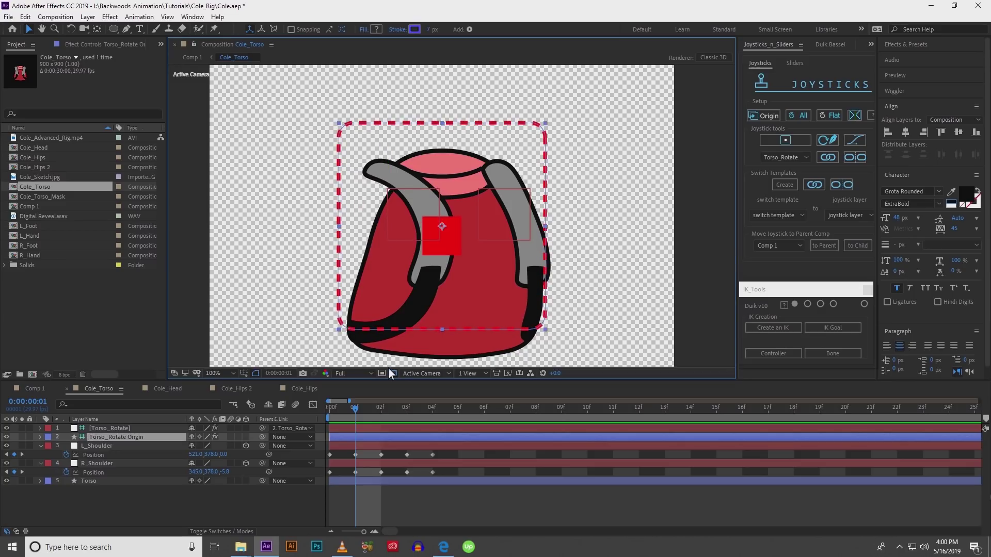
left_click_drag(388, 191, 380, 190)
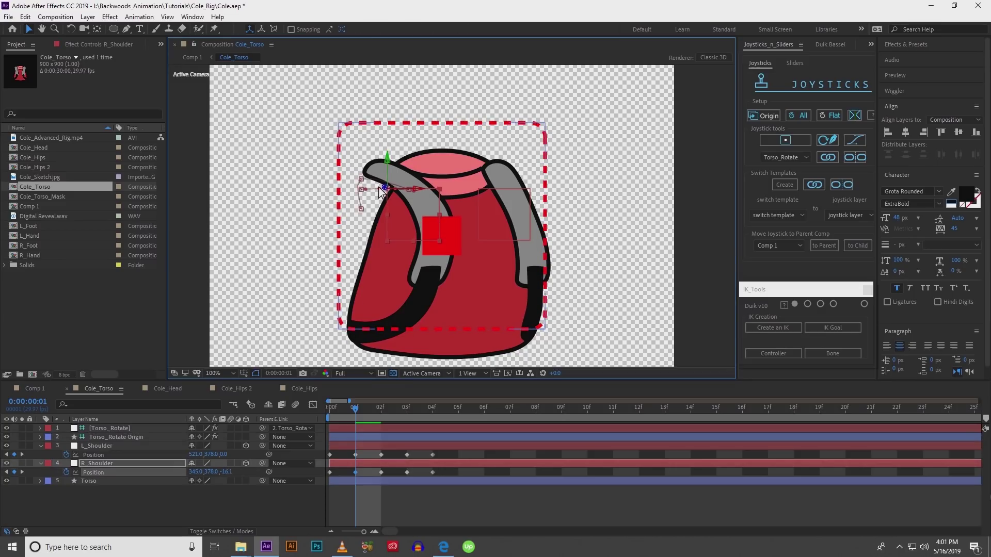
left_click(367, 447)
left_click_drag(482, 189, 478, 194)
At frame 2, set the X value of the L_Shoulder null's position keyframe to 561.
left_click_drag(355, 410, 376, 414)
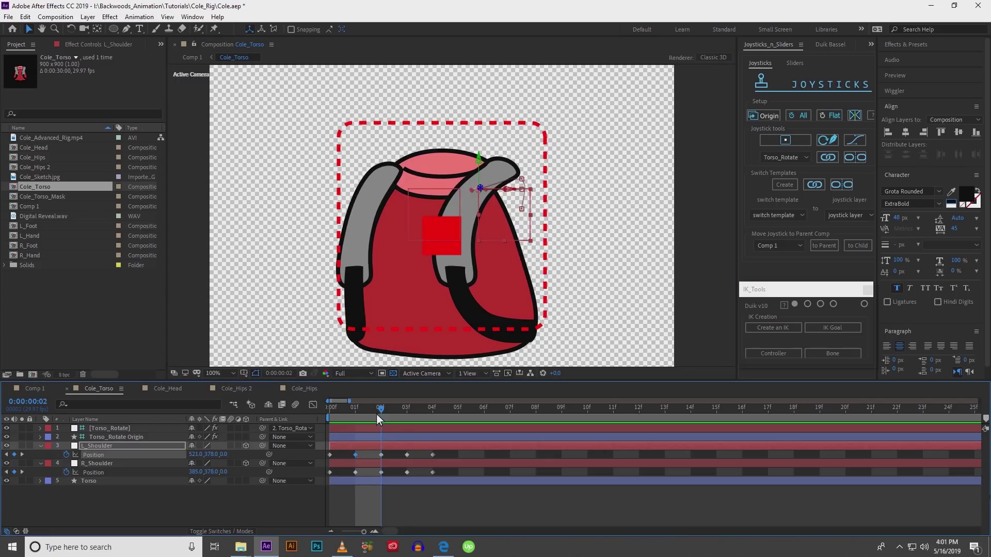
left_click(388, 447)
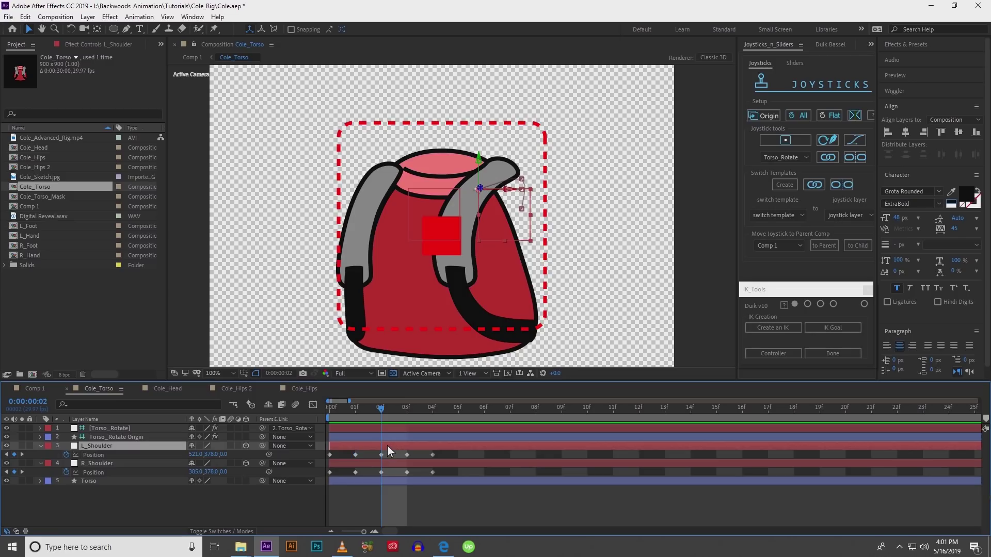
key("shift+Right")
key("shift+Right")
key("shift+Right")
key("shift+Right")
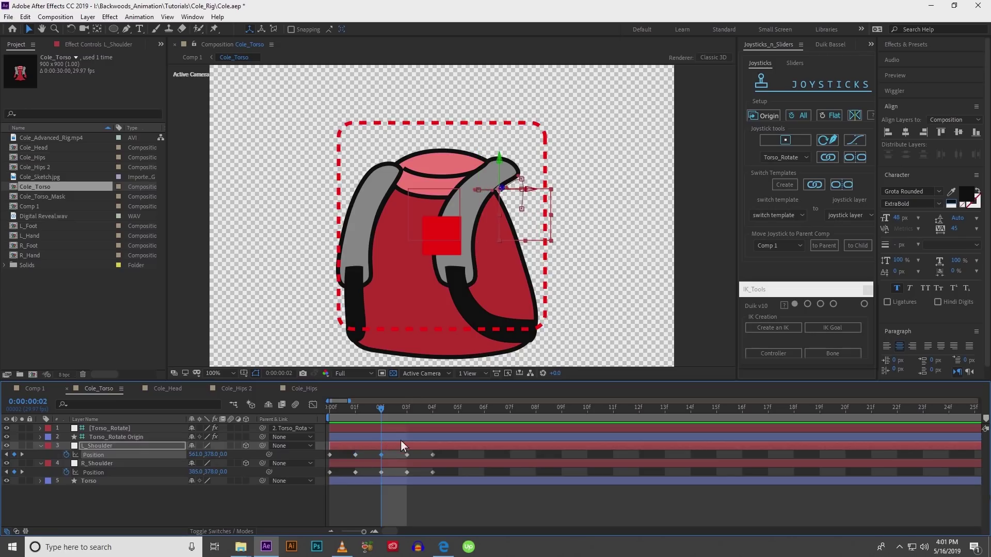
At frame 2, move L_Shoulder along its Z axis to about -13 and R_Shoulder to about 24.
left_click_drag(503, 188, 511, 189)
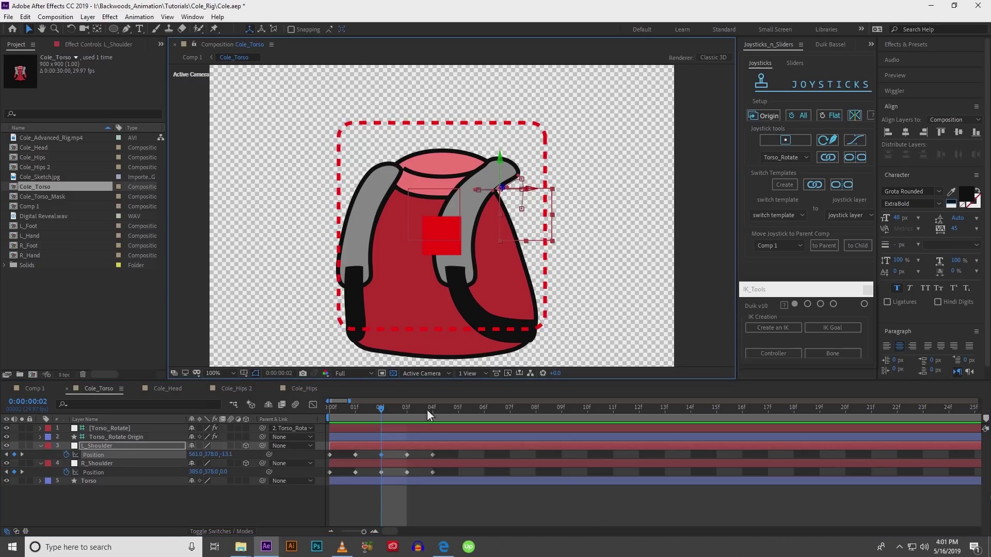
left_click(401, 464)
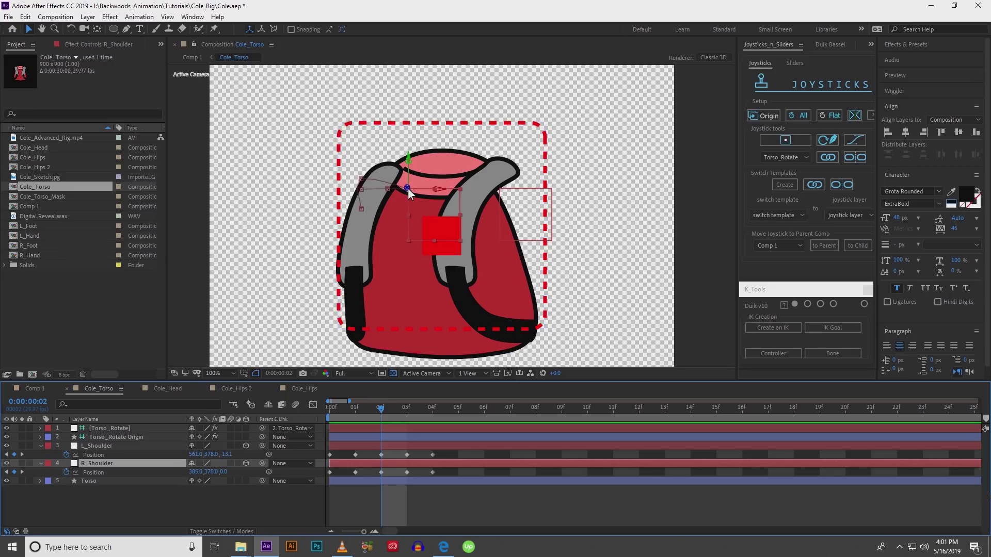
left_click_drag(408, 192, 406, 207)
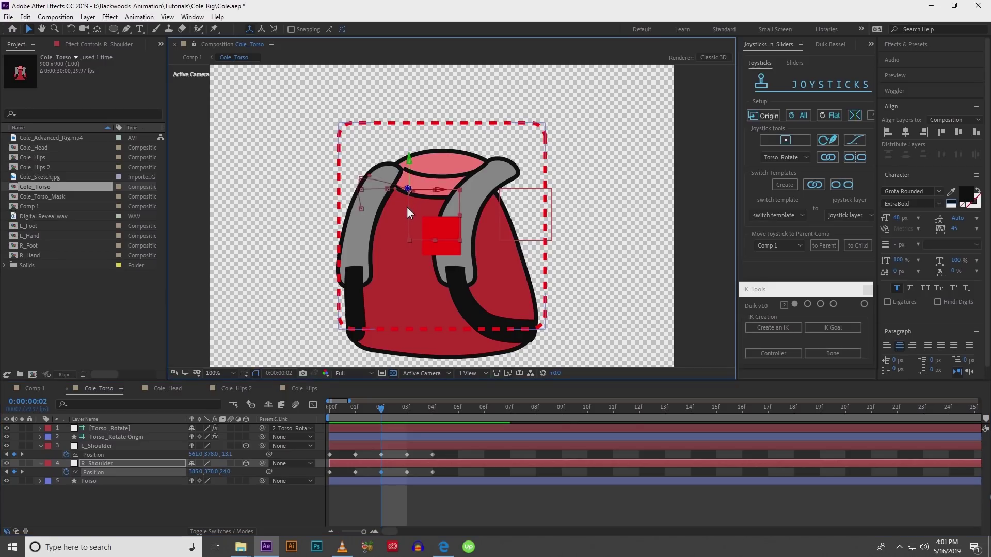
Bind the Torso layer and the L_Shoulder and R_Shoulder nulls to the Torso_Rotate joystick.
left_click(97, 481)
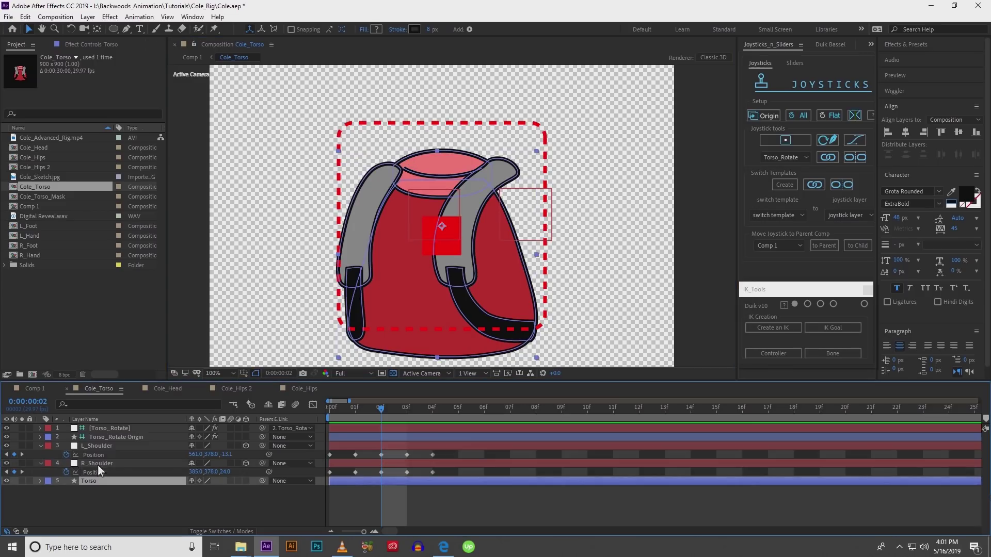
left_click(104, 446, "shift")
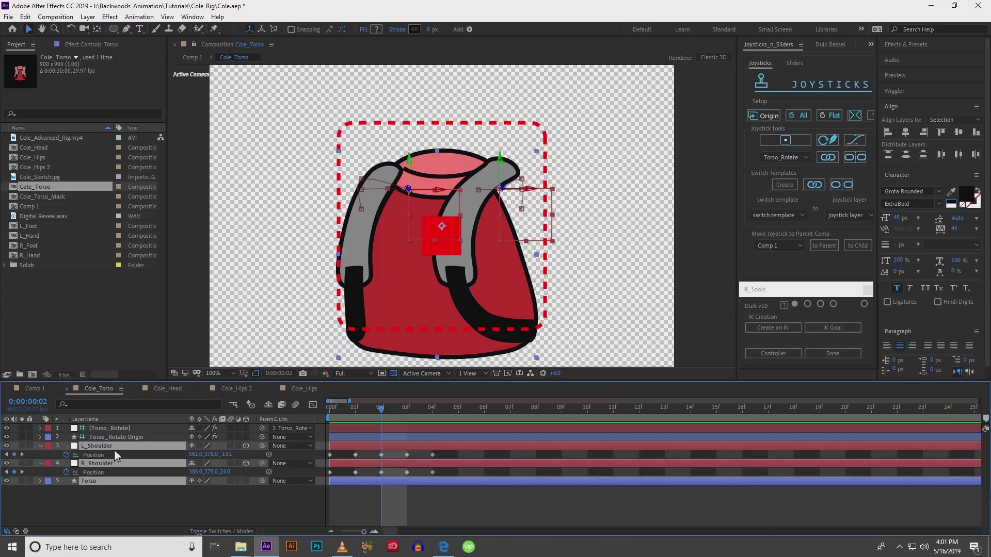
left_click(830, 156)
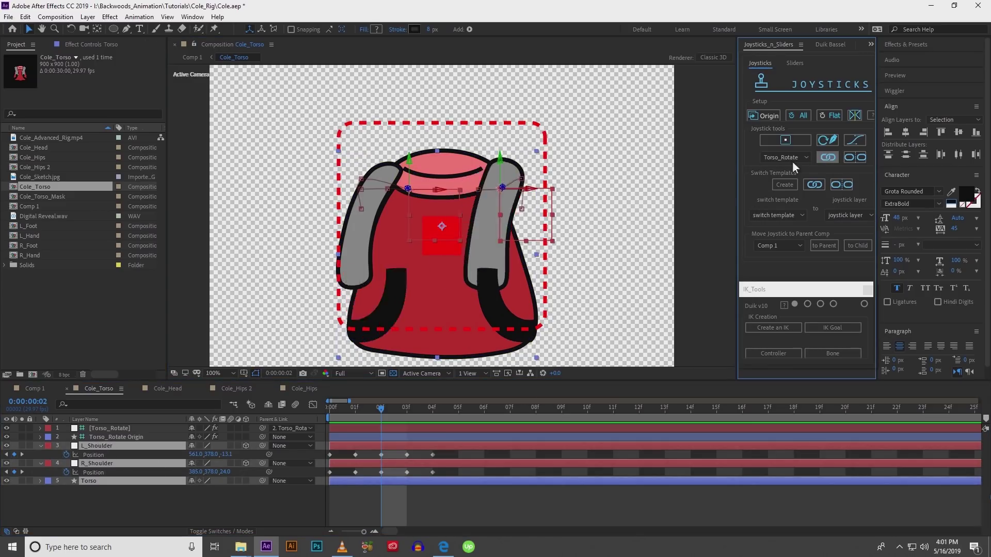
In Comp 1, move the Torso_Rotate joystick sideways from the chest centre to test how the arms follow.
left_click(33, 389)
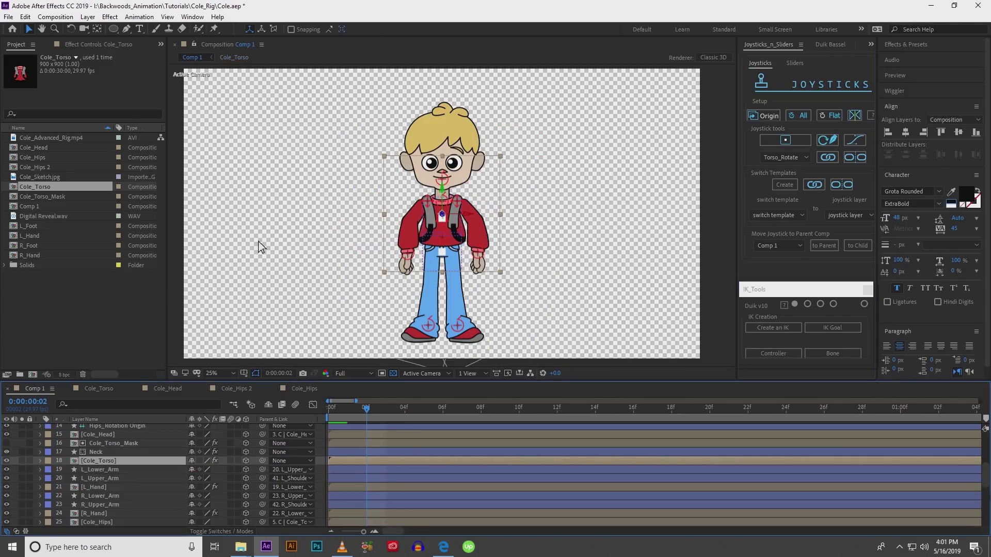
key("period")
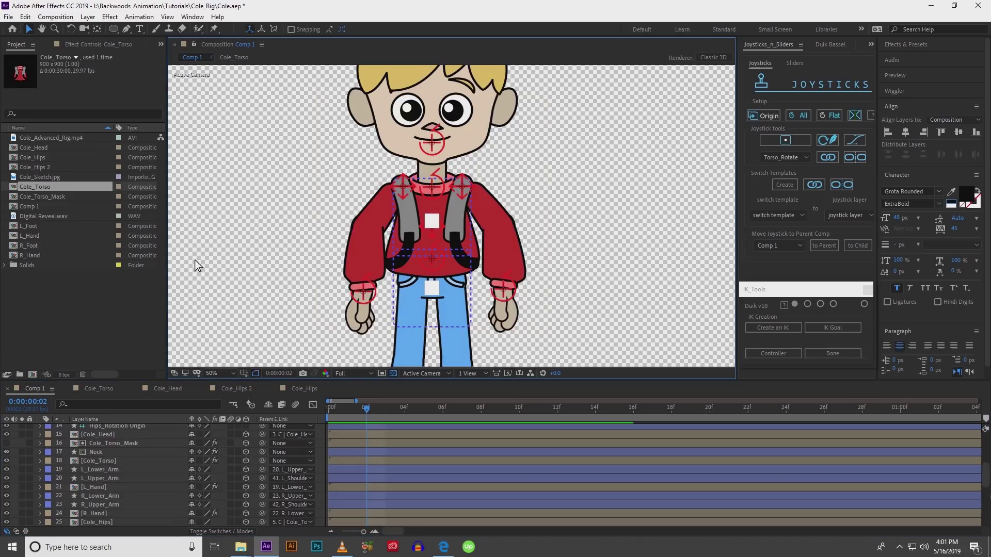
left_click(431, 225)
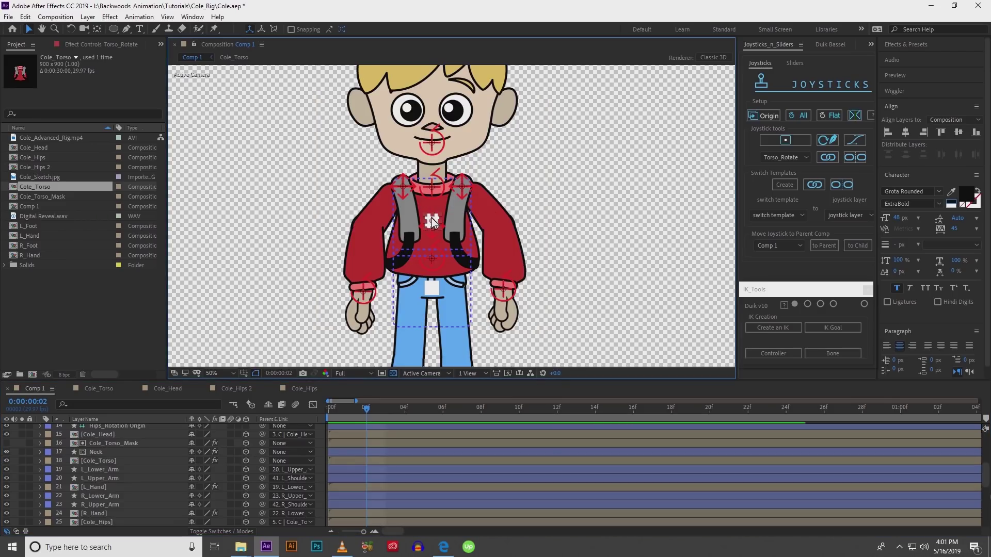
left_click_drag(435, 223, 460, 221)
Try moving the hand controllers in toward the hips with the torso turned, and undo the hand moves.
left_click(373, 288)
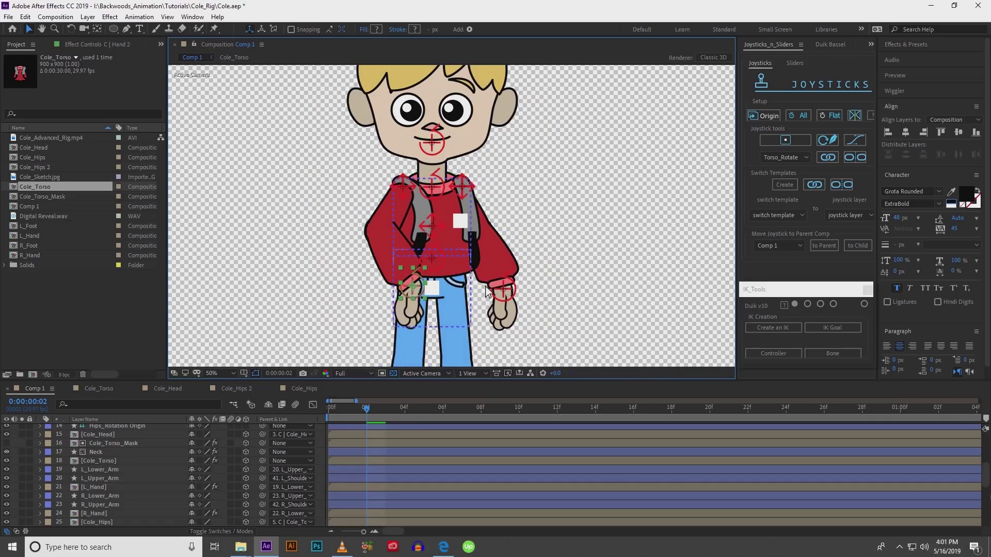
left_click(502, 291)
left_click_drag(470, 296, 471, 298)
key("ctrl+z")
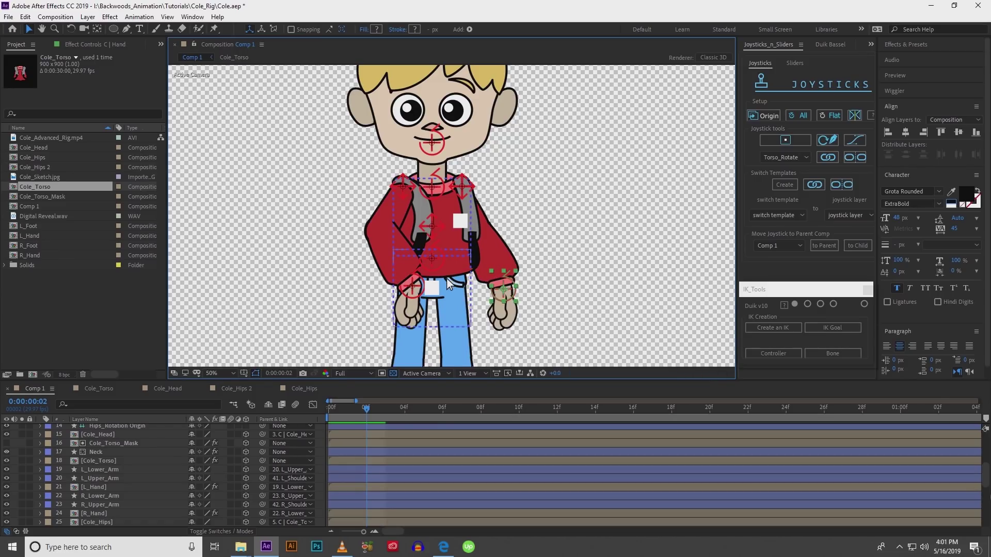
key("ctrl+z")
Move both hand controllers in front of the hips and swing the Torso_Rotate joystick to the opposite side.
left_click(459, 222)
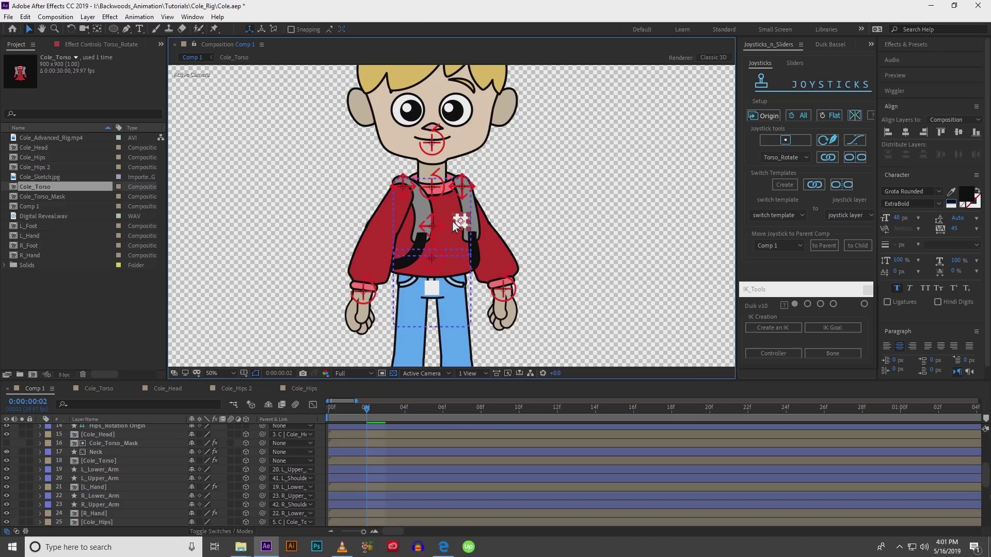
key("ctrl+a")
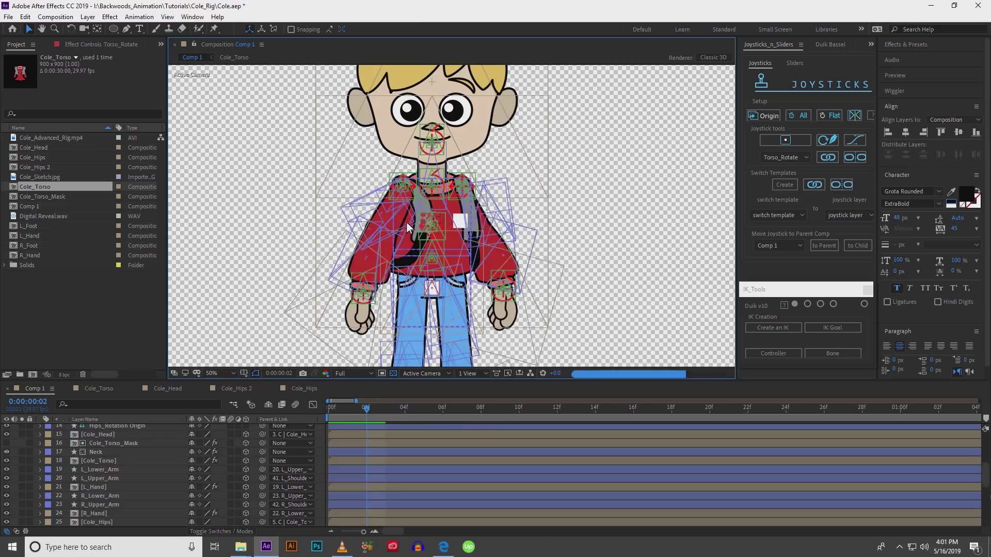
key("ctrl+shift+a")
left_click(365, 293)
left_click_drag(367, 296, 415, 292)
left_click_drag(508, 294, 464, 293)
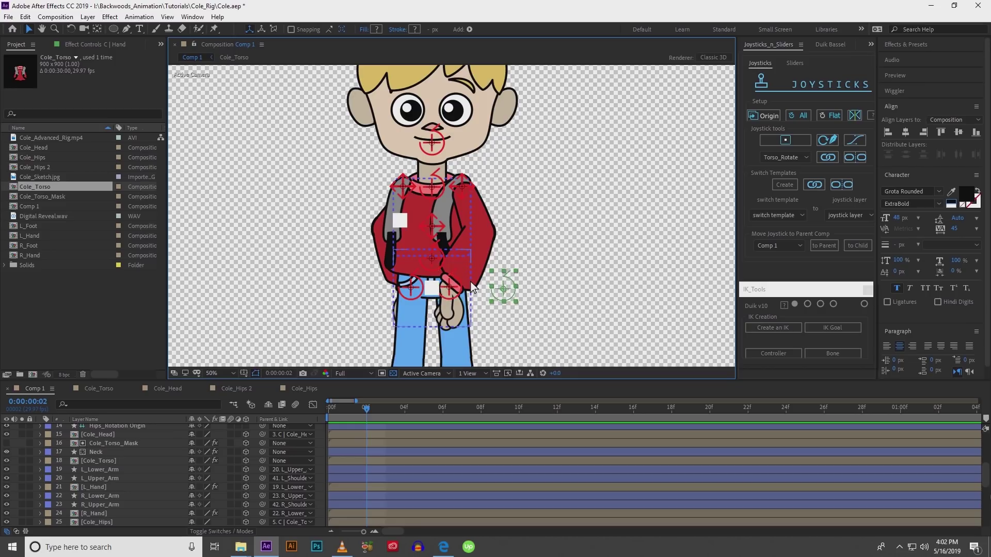
Undo the hand and joystick moves, the binding and the frame 2 depth changes, and return to the Cole_Torso composition.
key("ctrl+z")
key("ctrl+z")
left_click(459, 223)
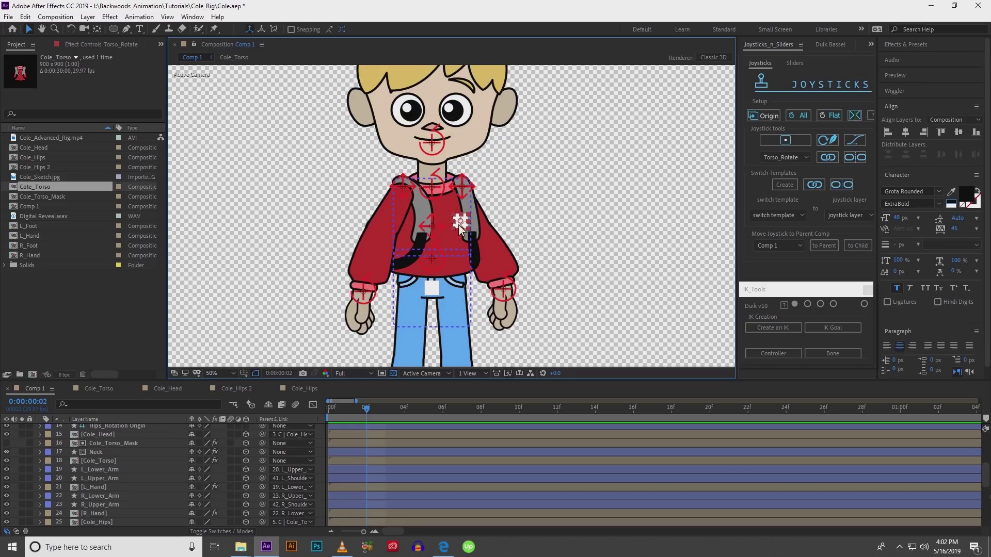
left_click(436, 214)
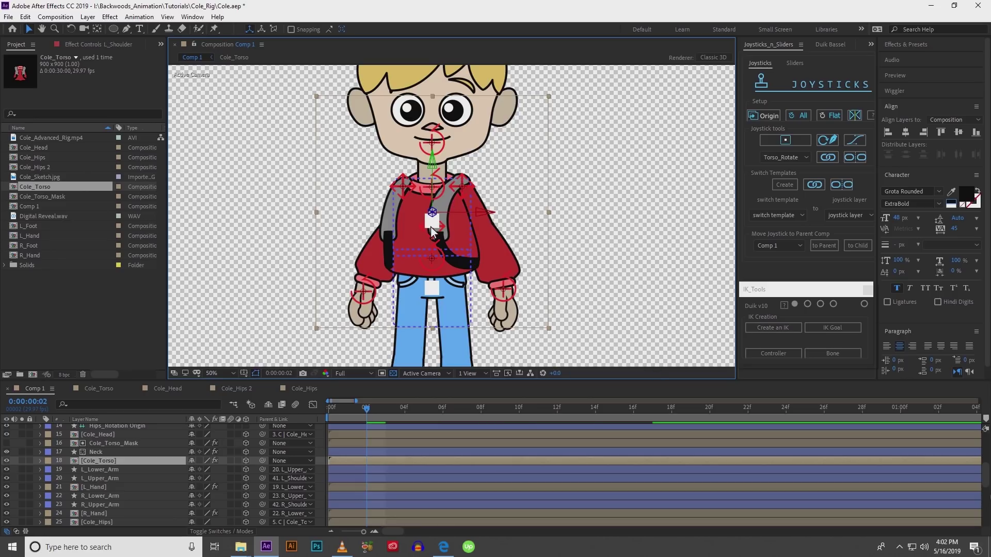
left_click(98, 391)
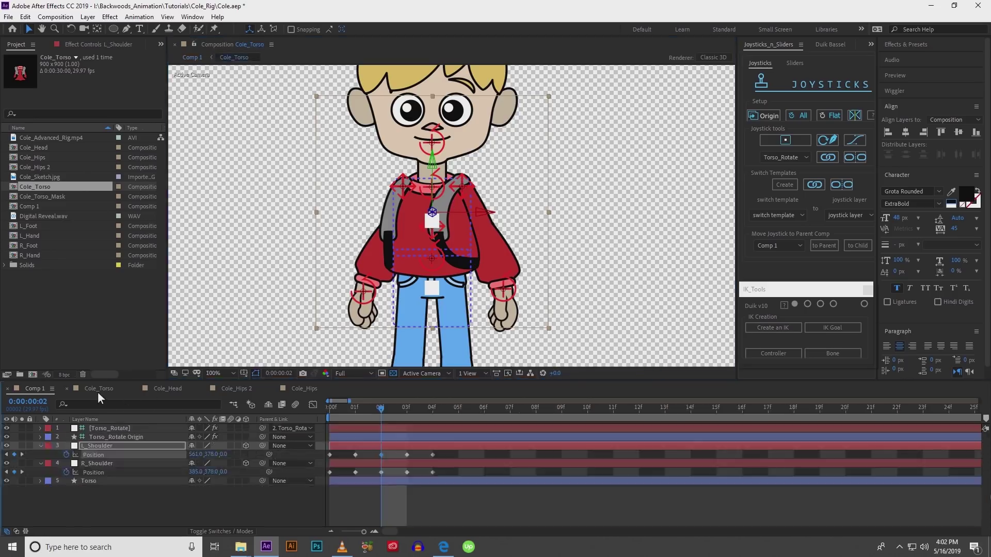
Redo the frame 2 depth changes on the L_Shoulder and R_Shoulder nulls and the Torso_Rotate joystick binding.
left_click(25, 17)
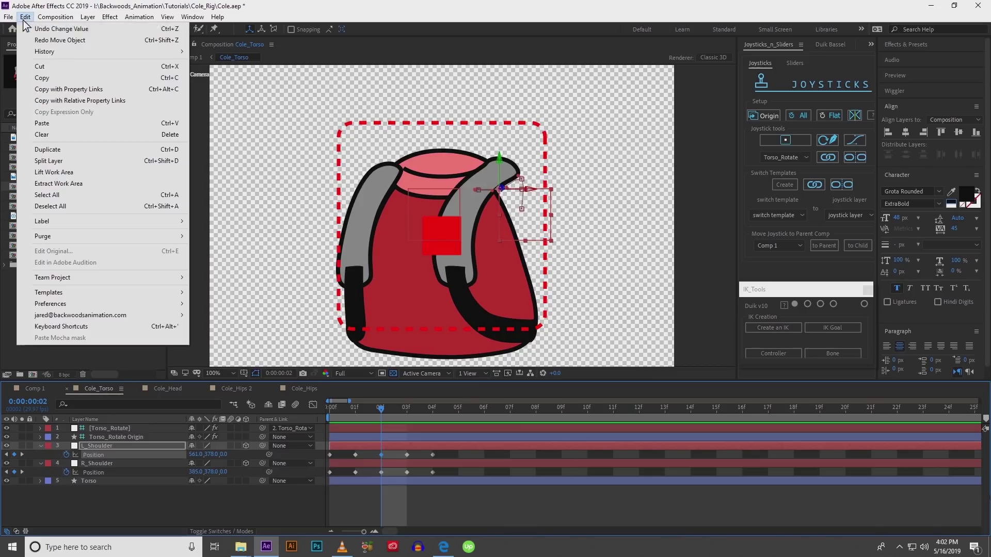
left_click(36, 40)
left_click(25, 17)
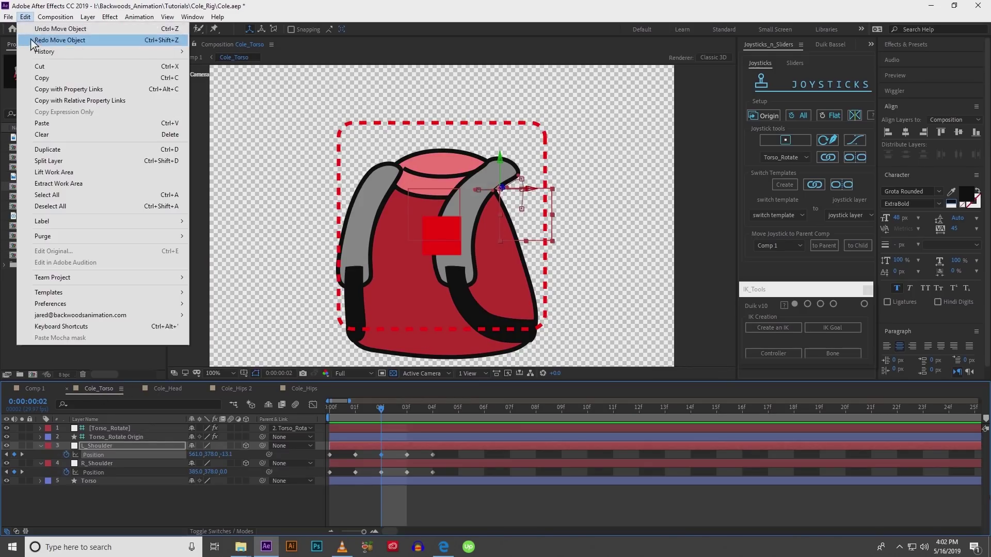
left_click(30, 40)
left_click(30, 16)
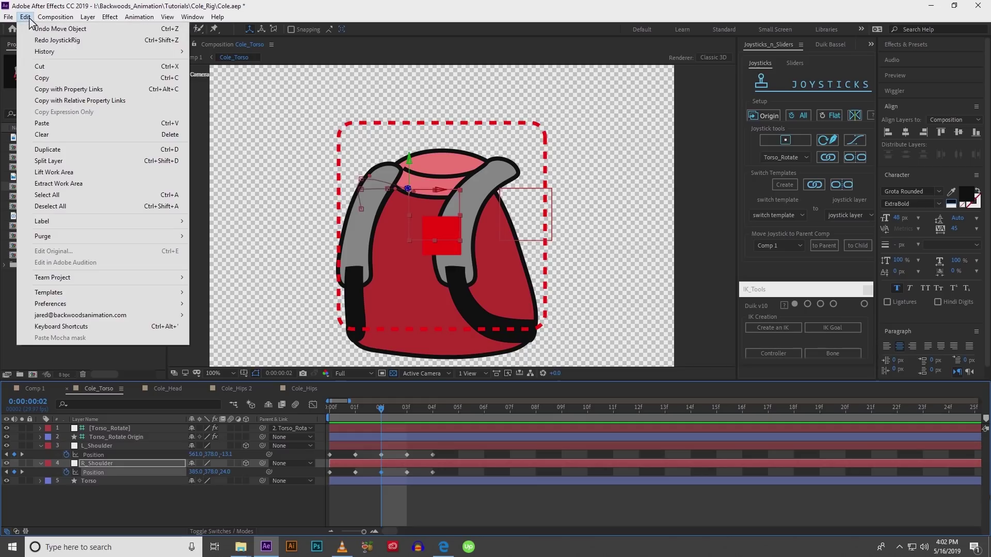
left_click(34, 40)
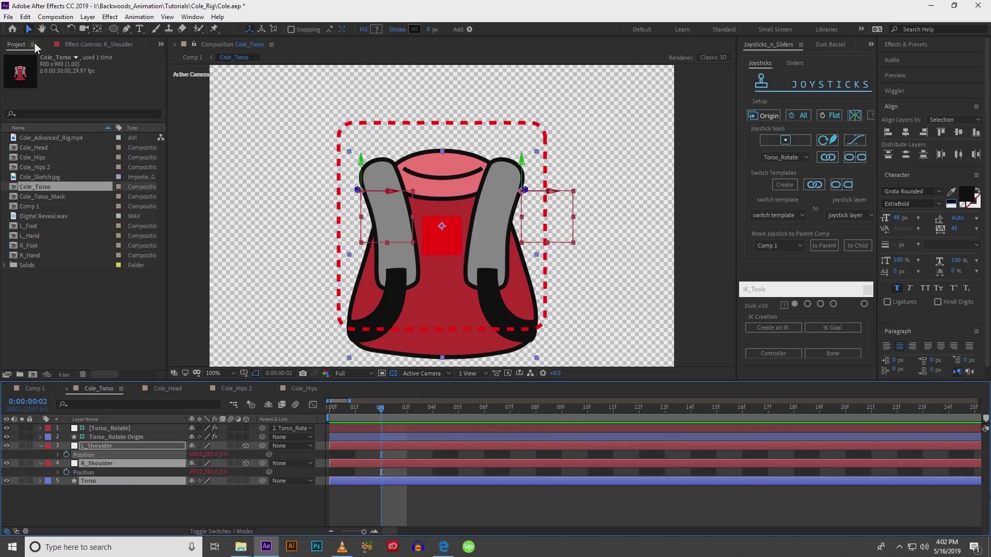
In Comp 1, move the R_Hand controller closer to the hip, then raise the L_Hand controller beside the head and lower it beside the hip.
left_click(41, 389)
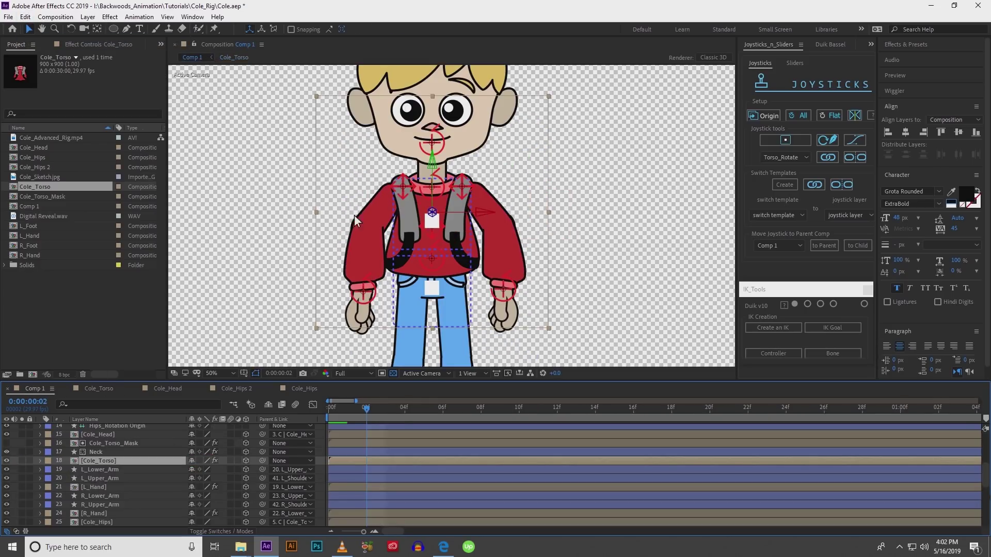
left_click(247, 333)
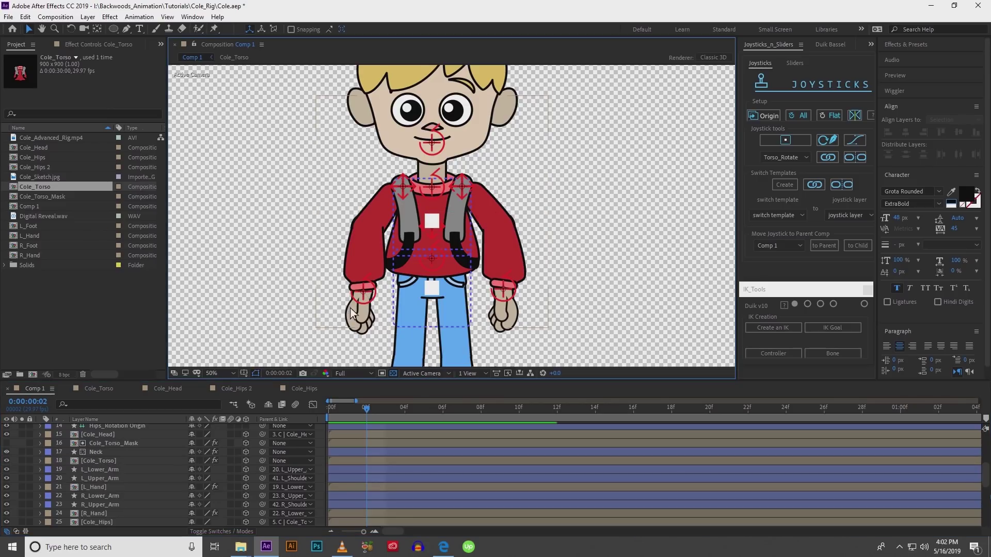
left_click(364, 294)
left_click_drag(364, 294, 384, 302)
left_click_drag(505, 291, 526, 107)
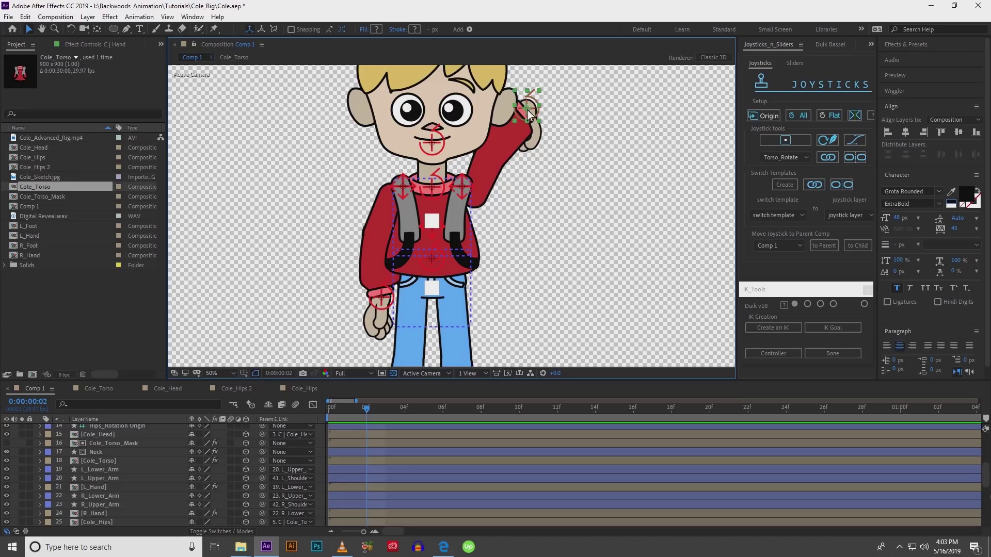
left_click_drag(525, 104, 487, 292)
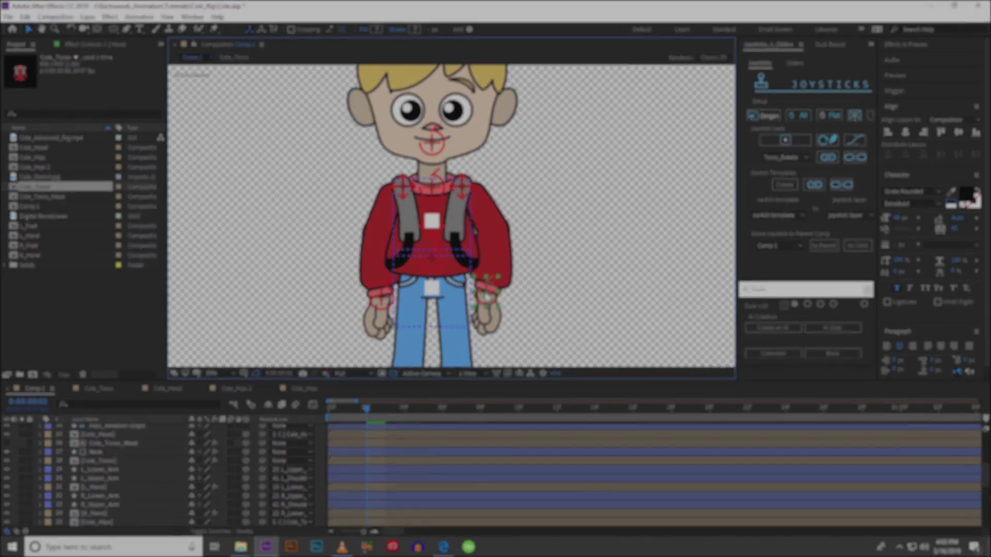